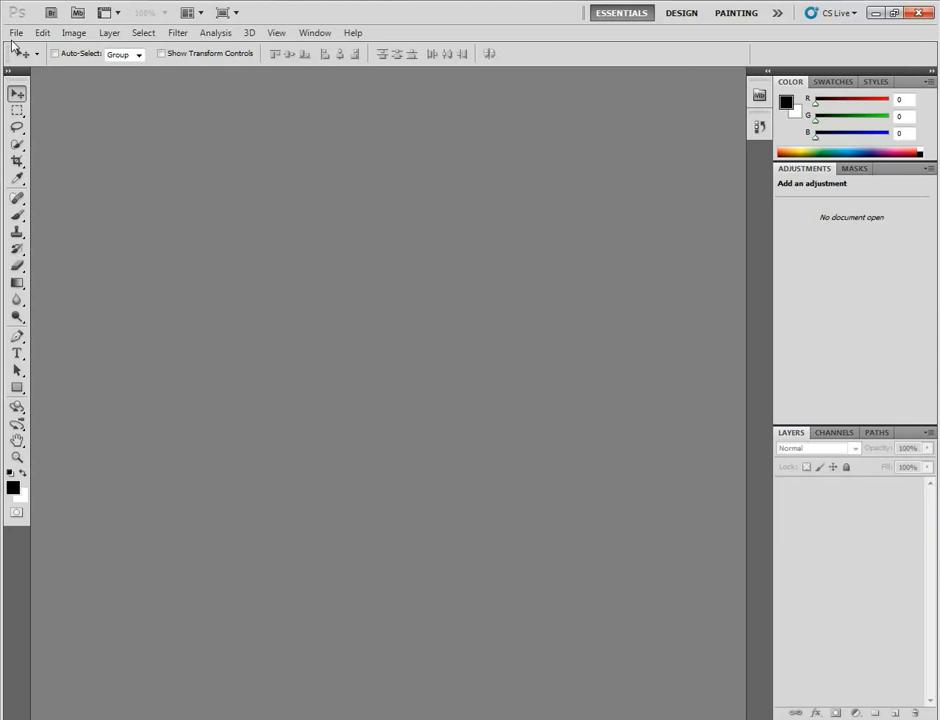
Create a new 640 x 480 pixel RGB document at 72 pixels/inch with a white background.
left_click(15, 33)
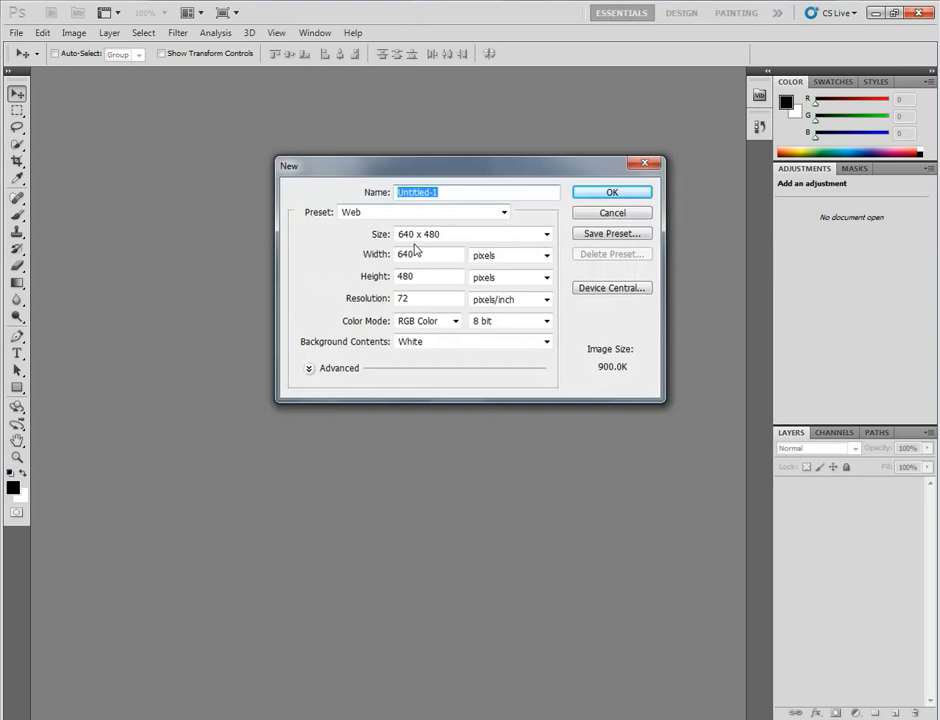
left_click(396, 300)
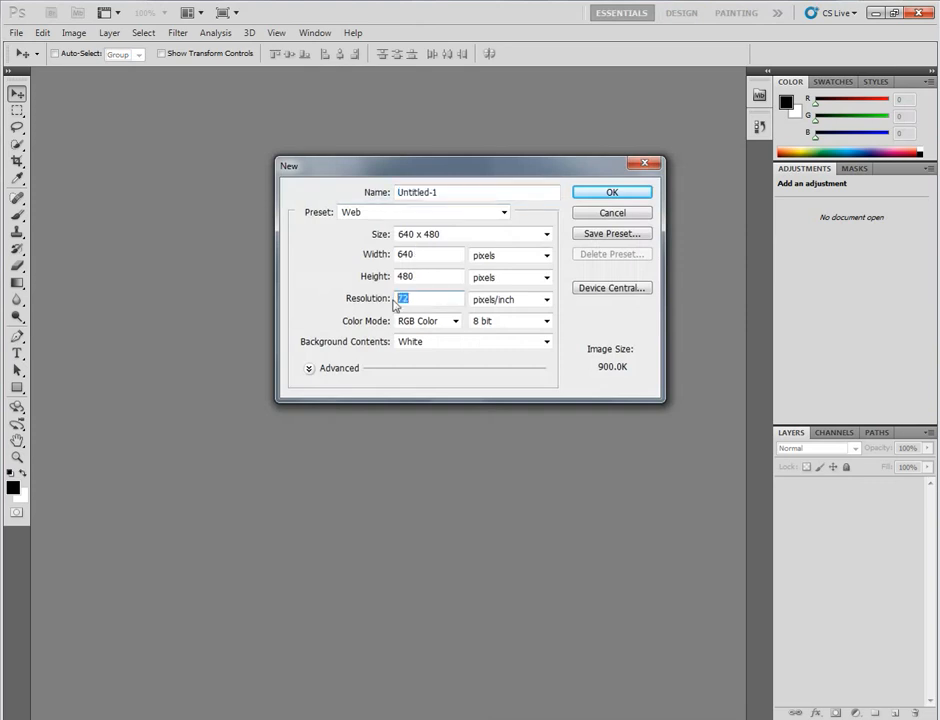
left_click(611, 193)
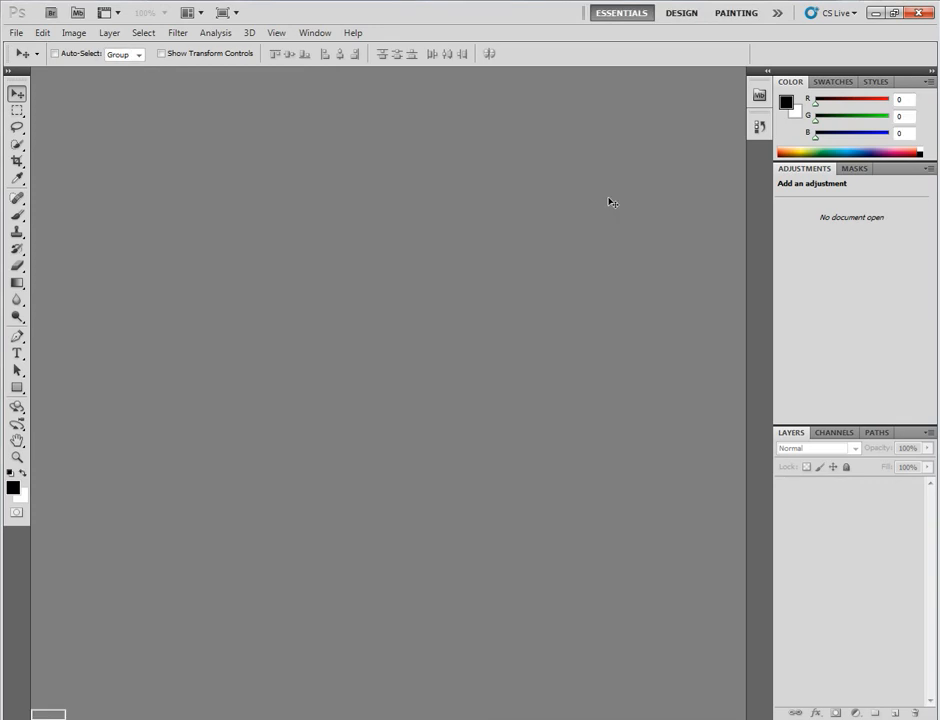
Fill the Background layer with black.
key("alt+Tab")
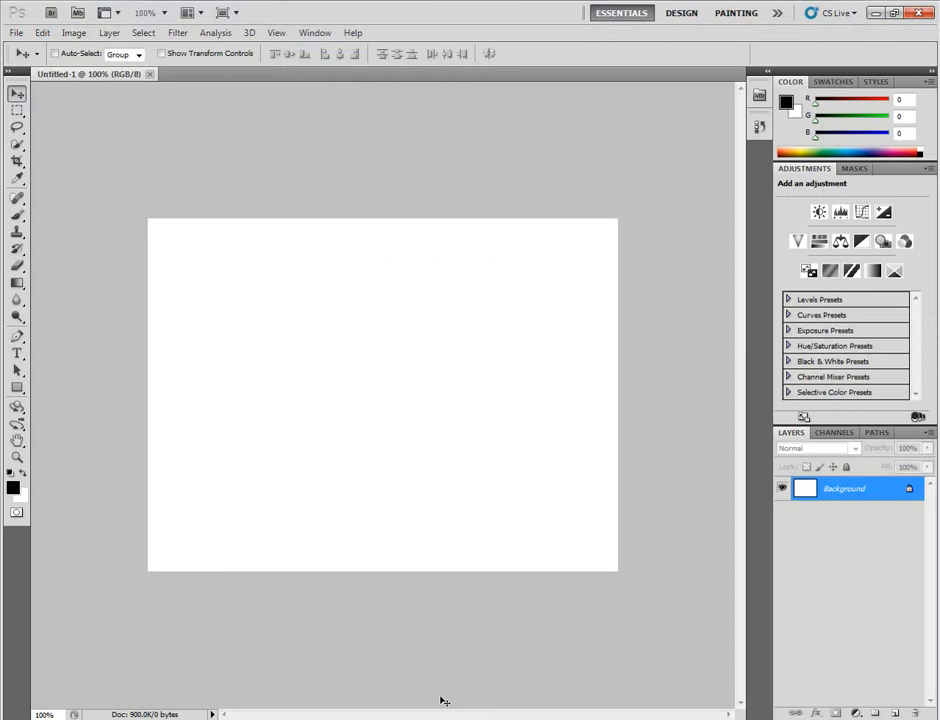
key("alt")
key("alt+BackSpace")
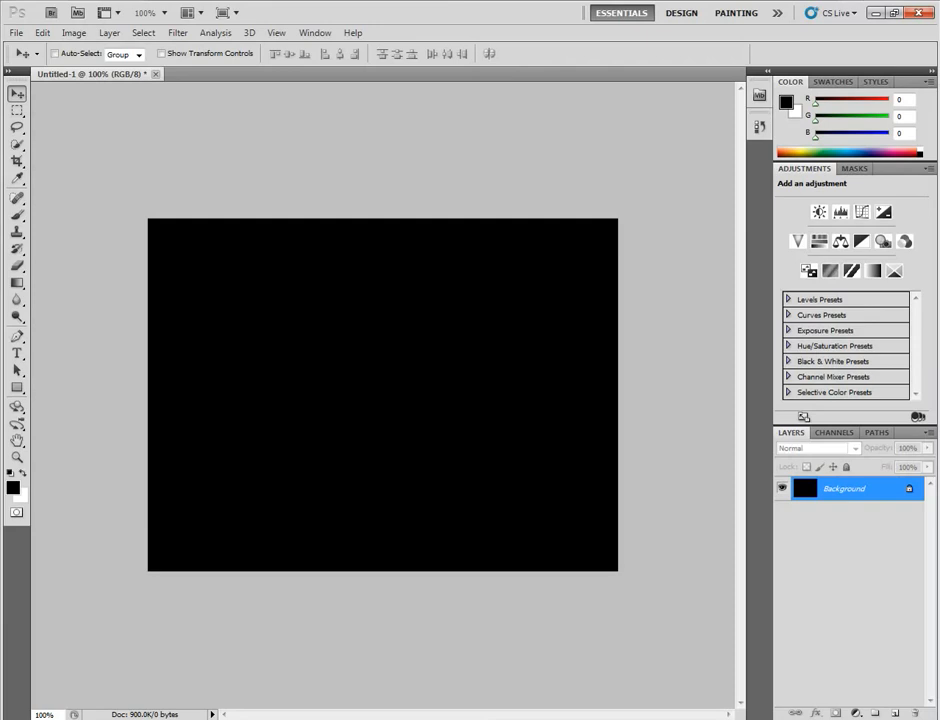
Swap the foreground colour to white and add the horizontal text "TRIUMPH" on the black canvas.
left_click(23, 476)
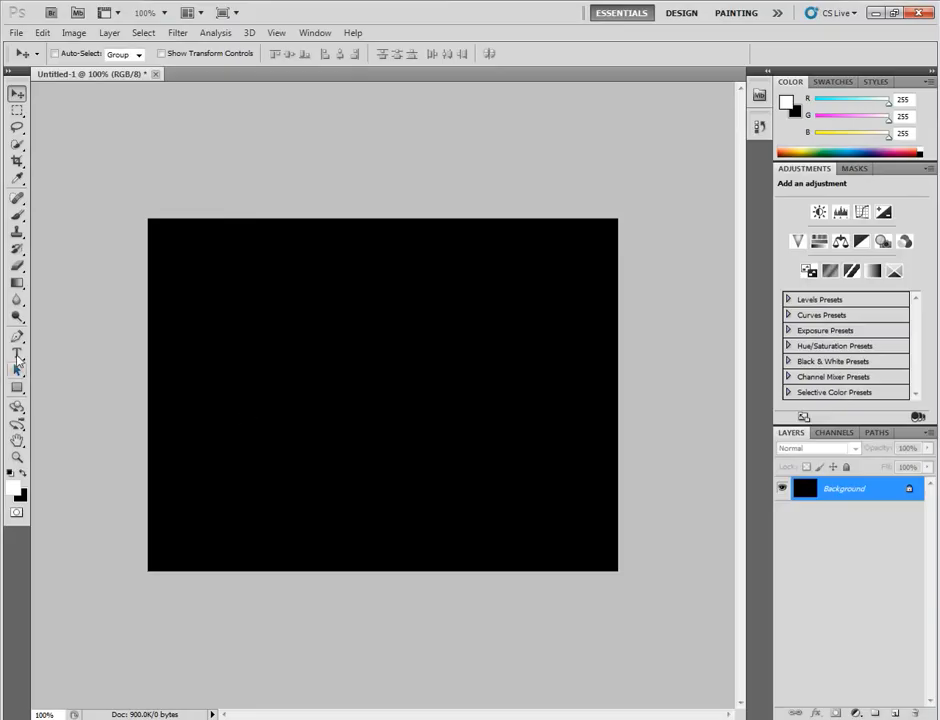
left_click(17, 355)
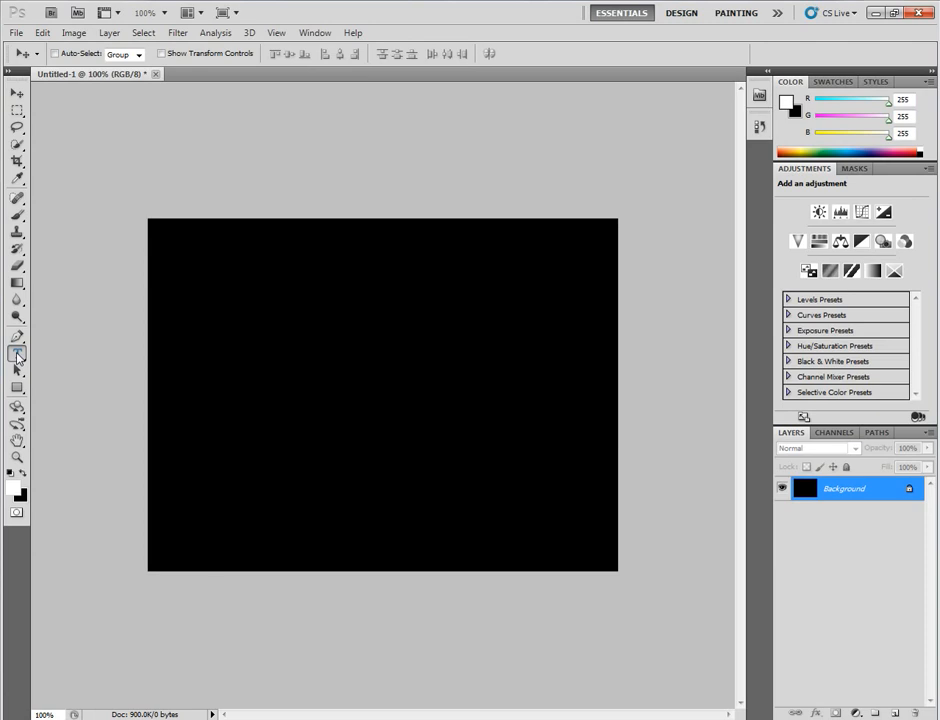
left_click(205, 392)
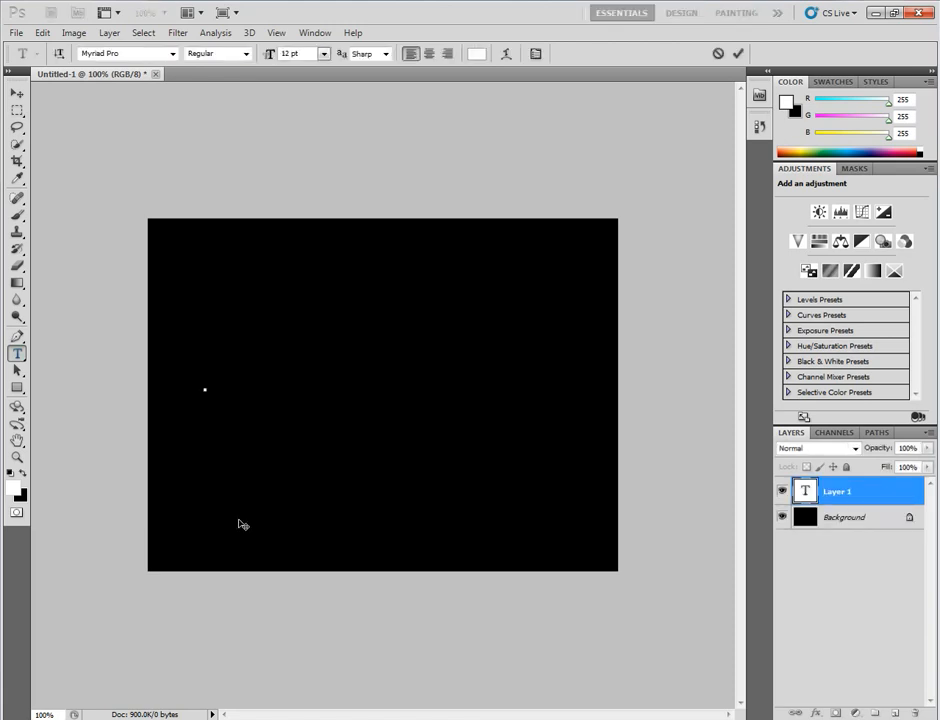
type("TRI")
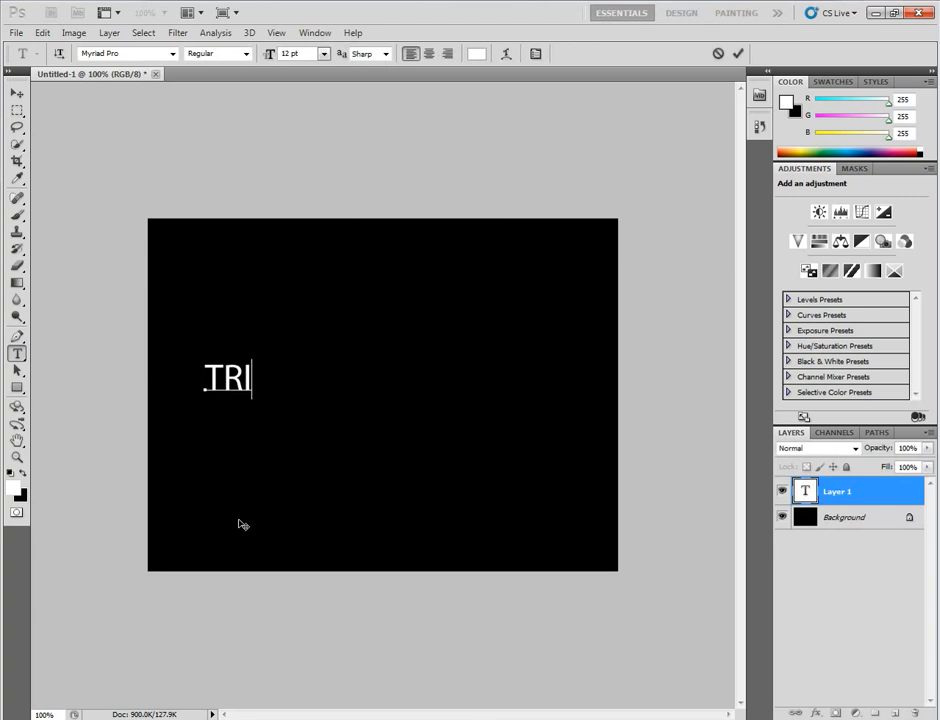
type("UMP")
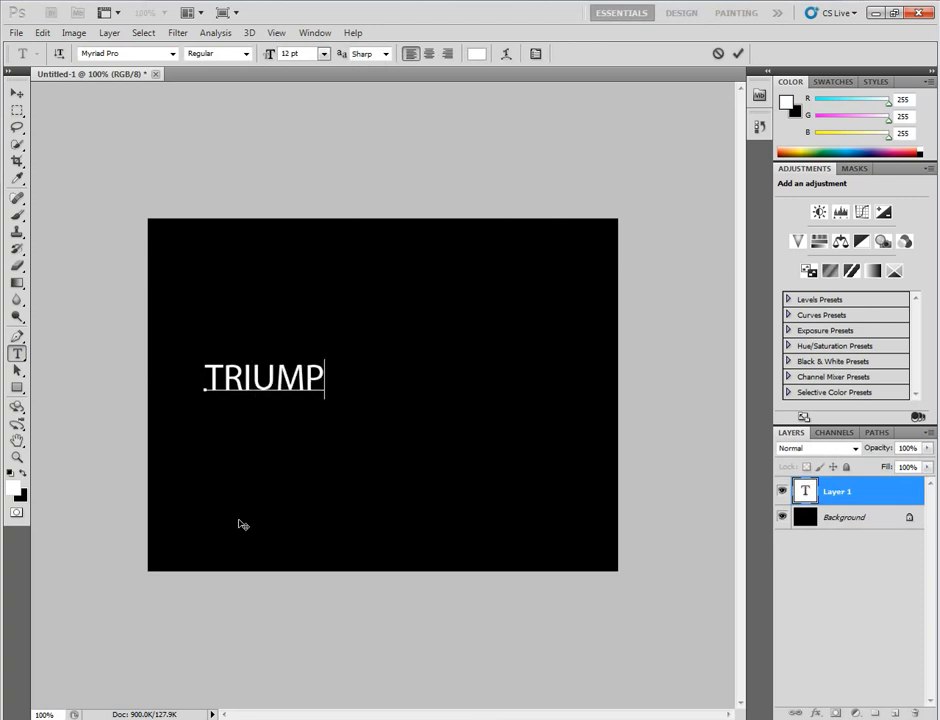
type("H")
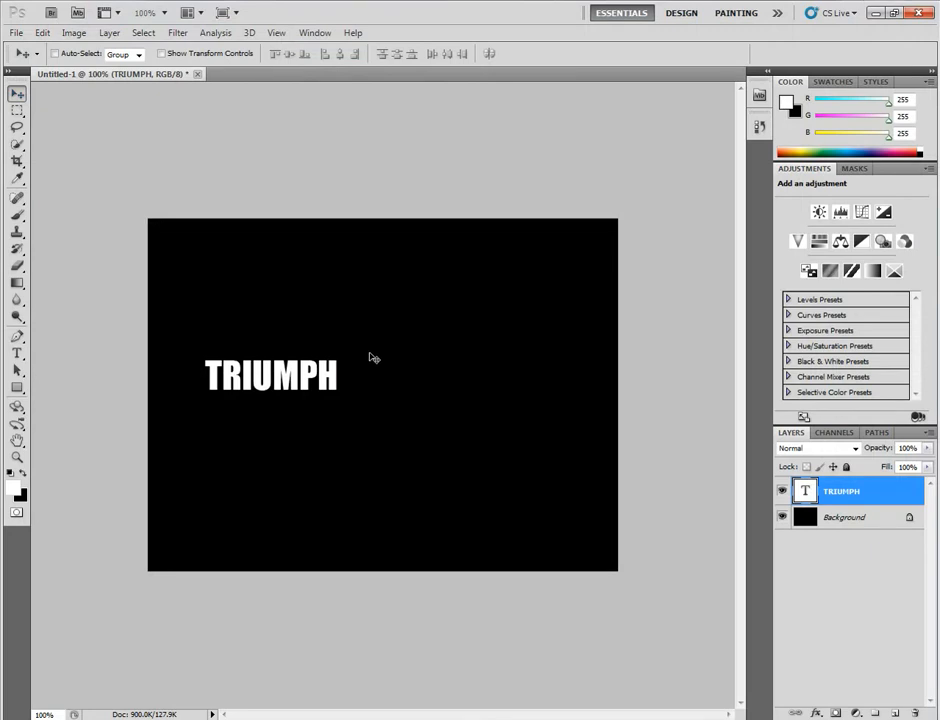
Free-transform the TRIUMPH text to about 334% width and 372% height so it spans nearly the whole canvas width.
key("ctrl+t")
left_click_drag(338, 358, 562, 311)
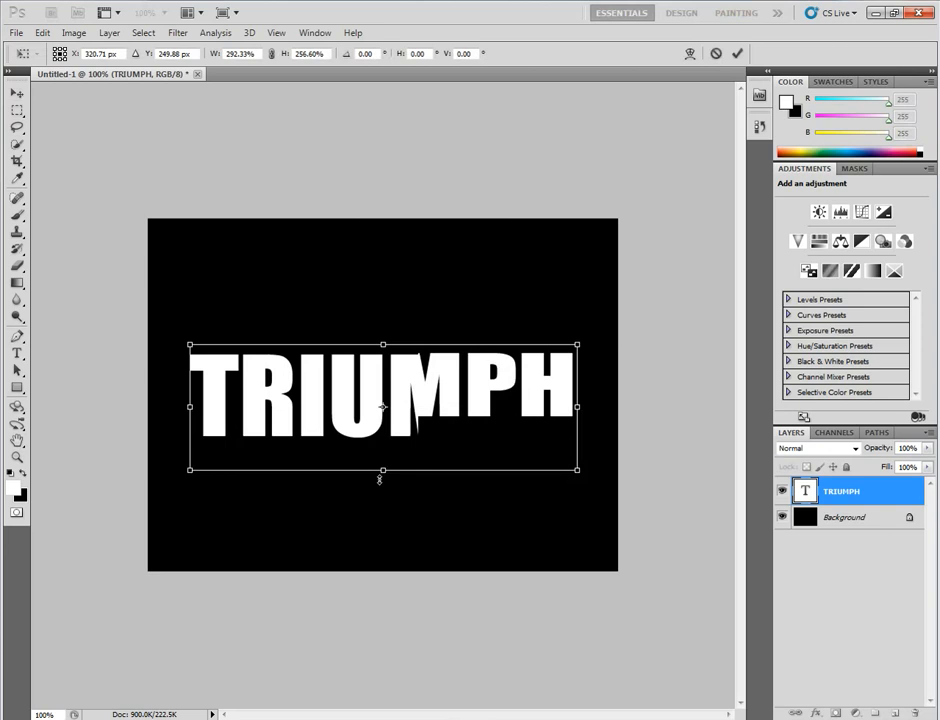
left_click_drag(379, 479, 379, 495)
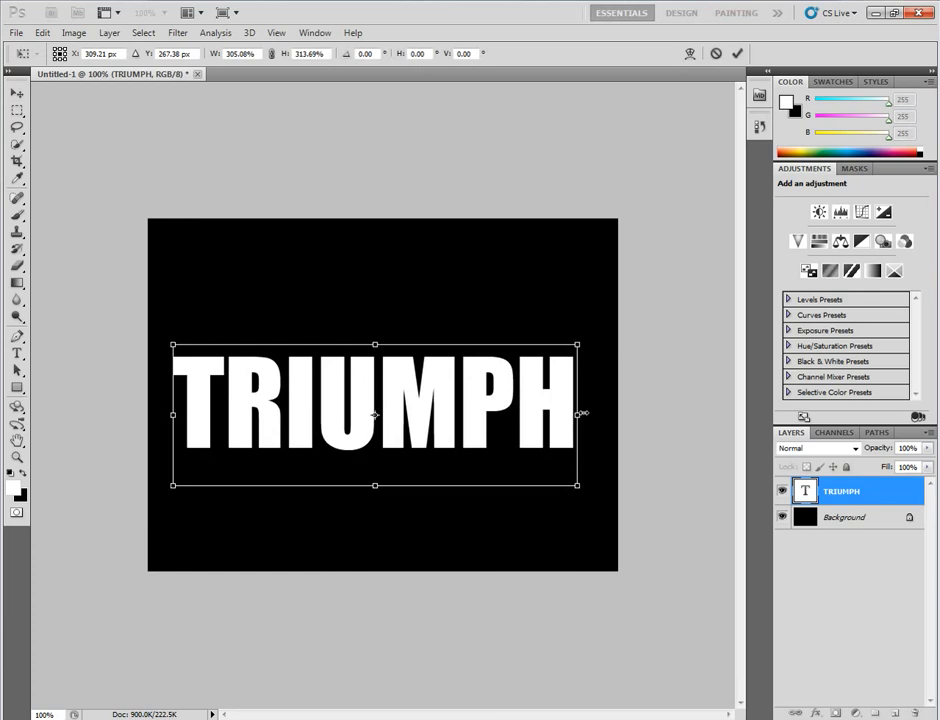
left_click_drag(584, 413, 599, 413)
left_click_drag(385, 338, 396, 303)
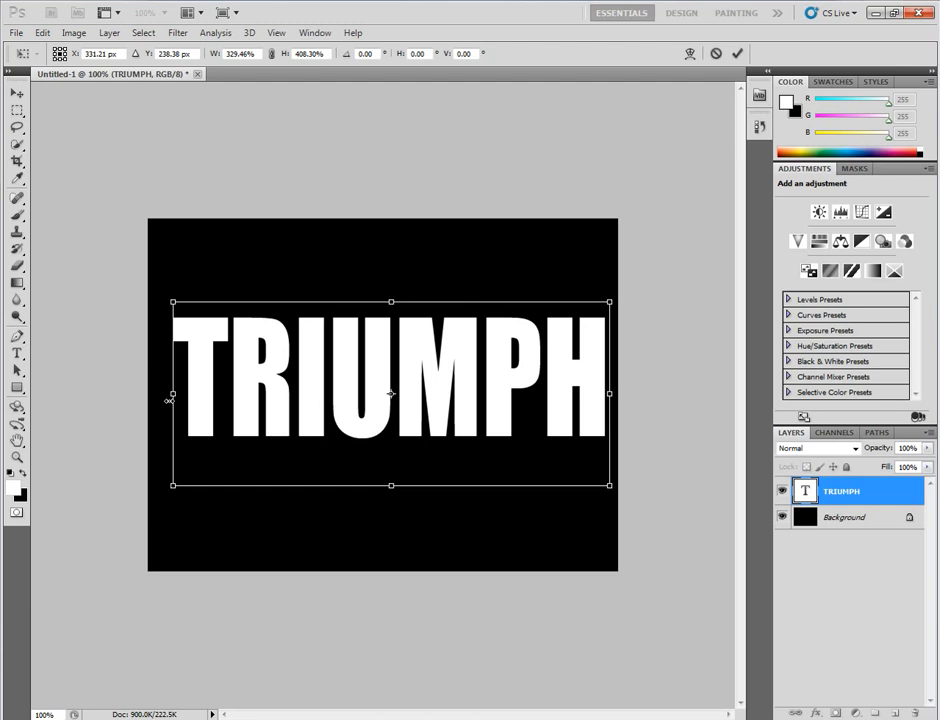
left_click_drag(169, 400, 158, 394)
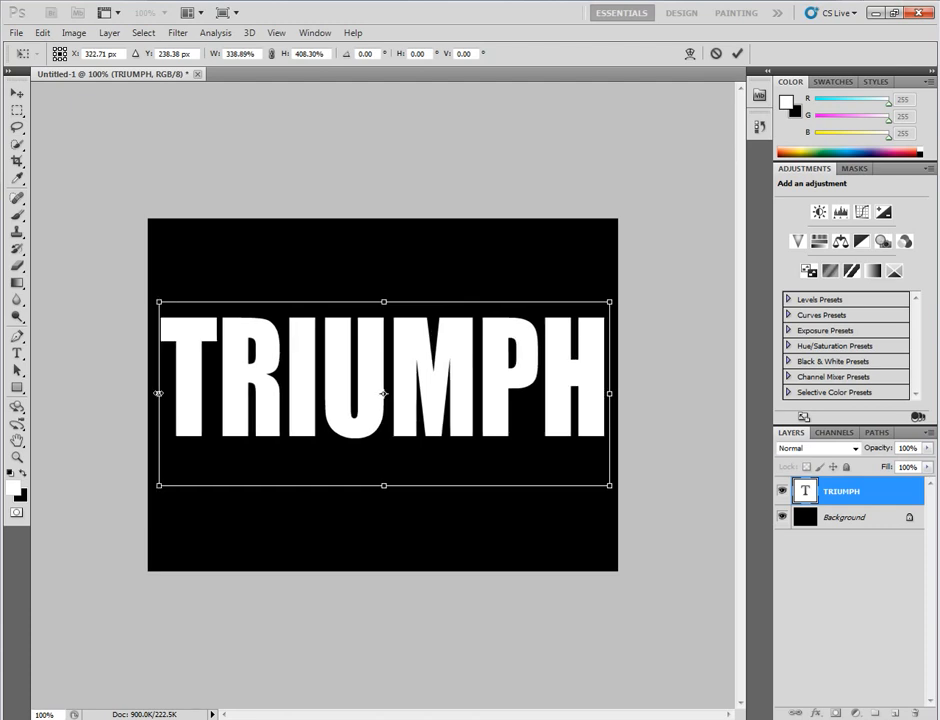
left_click_drag(384, 302, 384, 314)
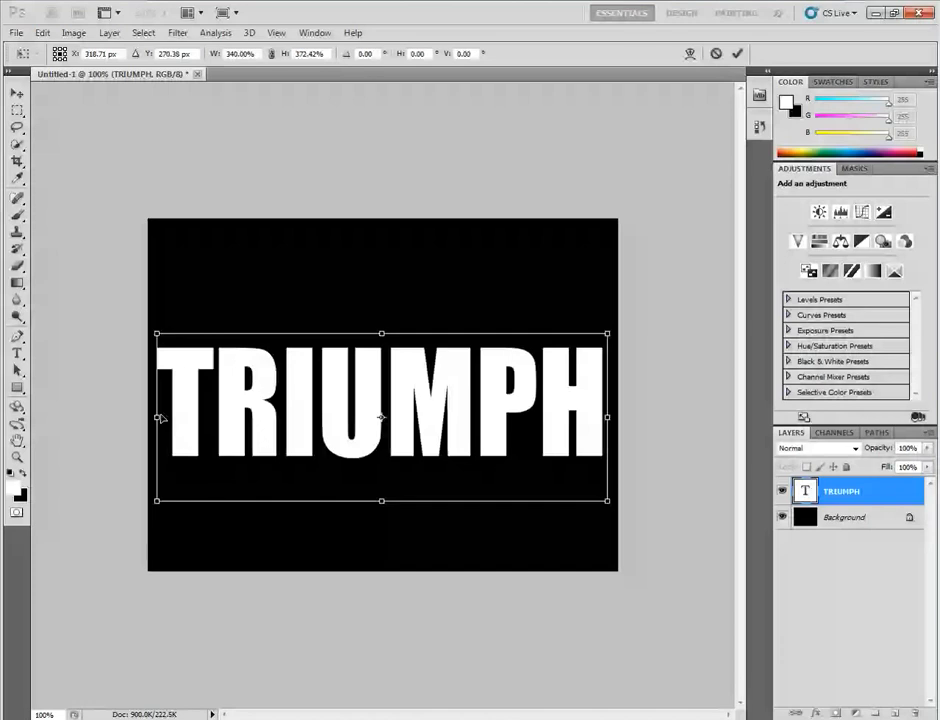
left_click_drag(158, 418, 165, 418)
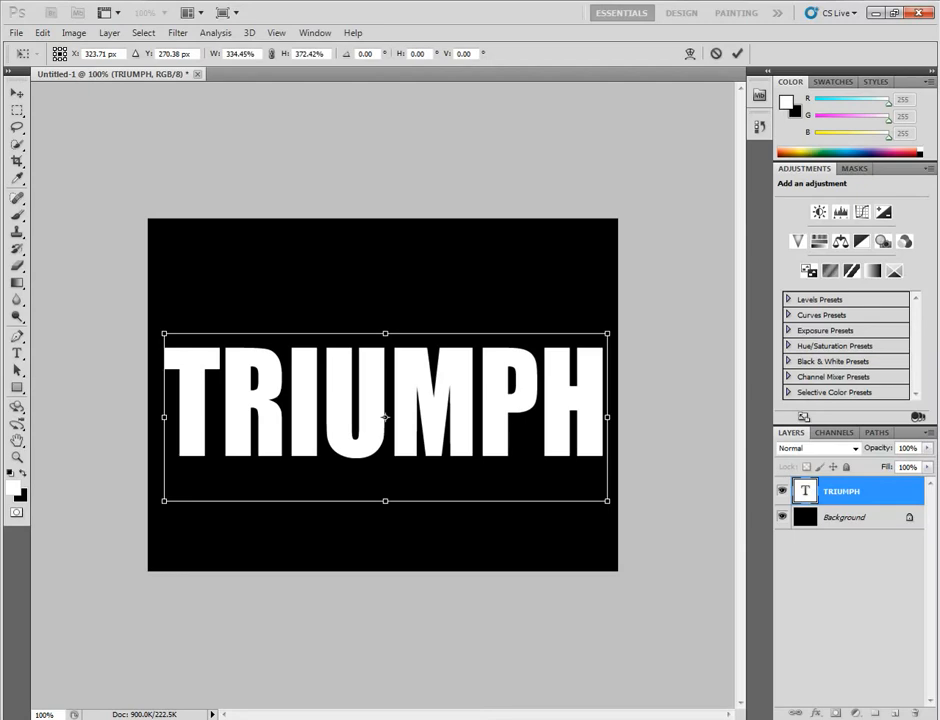
key("Return")
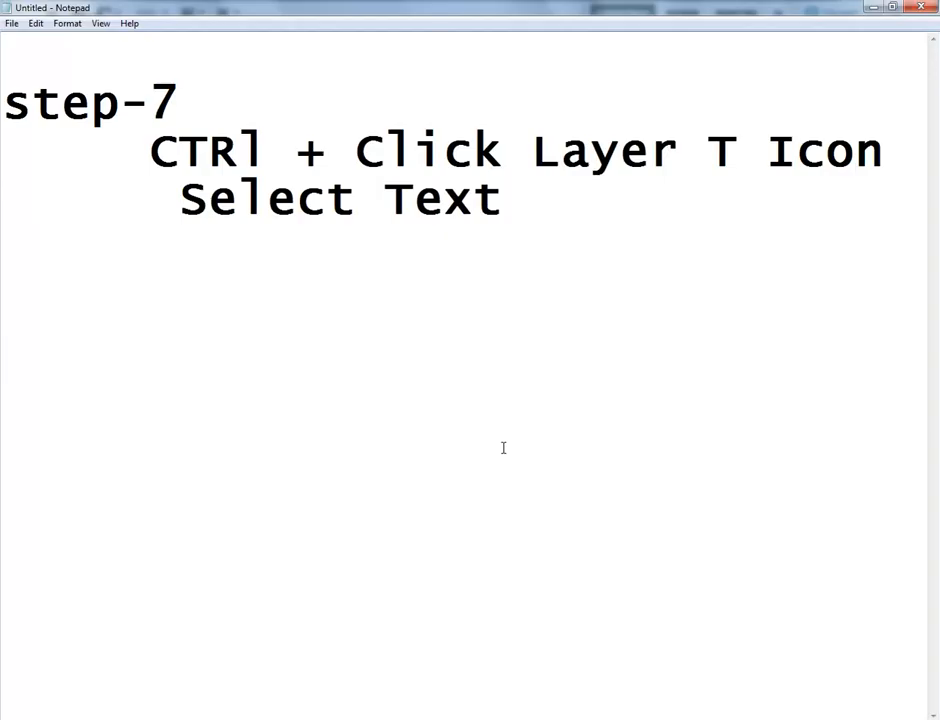
Load the outline of the TRIUMPH text layer as a selection.
key("Return")
key("Return")
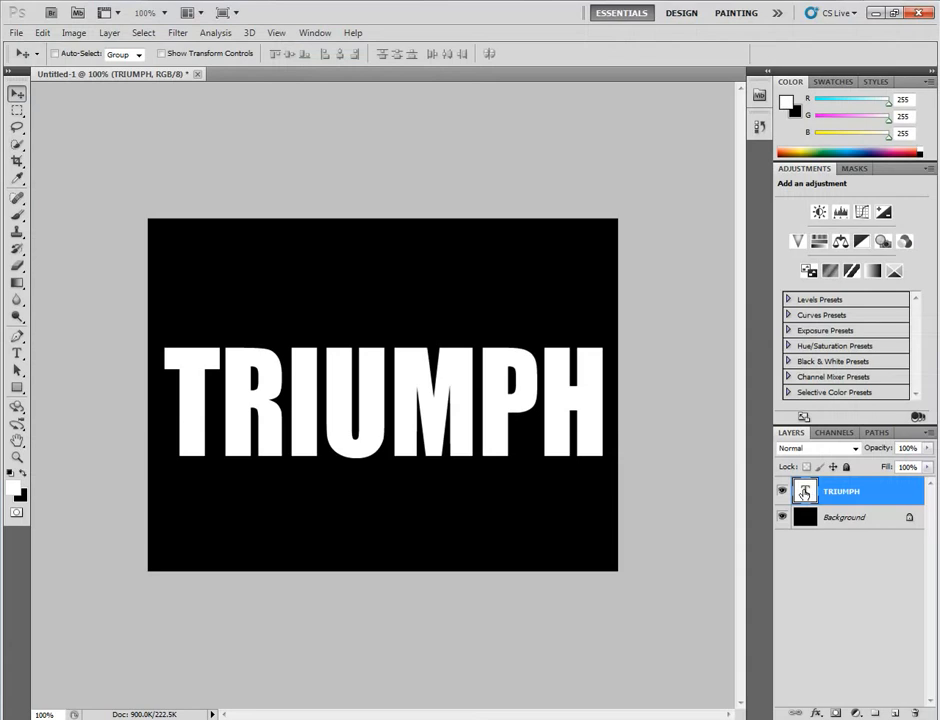
left_click(804, 493, "ctrl")
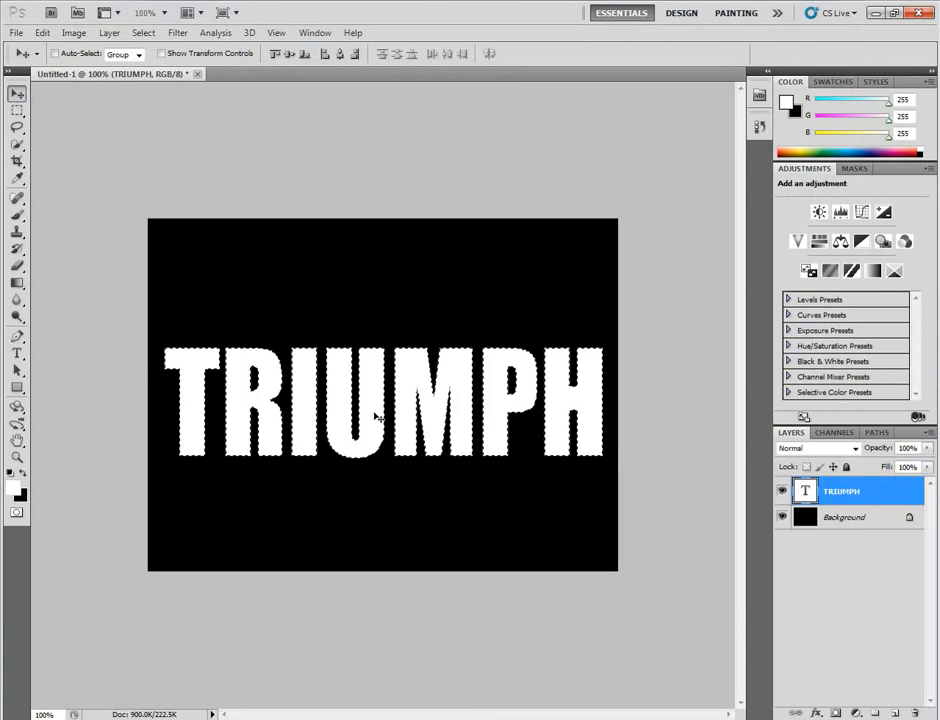
Rasterize the TRIUMPH layer and render the Clouds filter inside the selected letters.
key("alt+Tab")
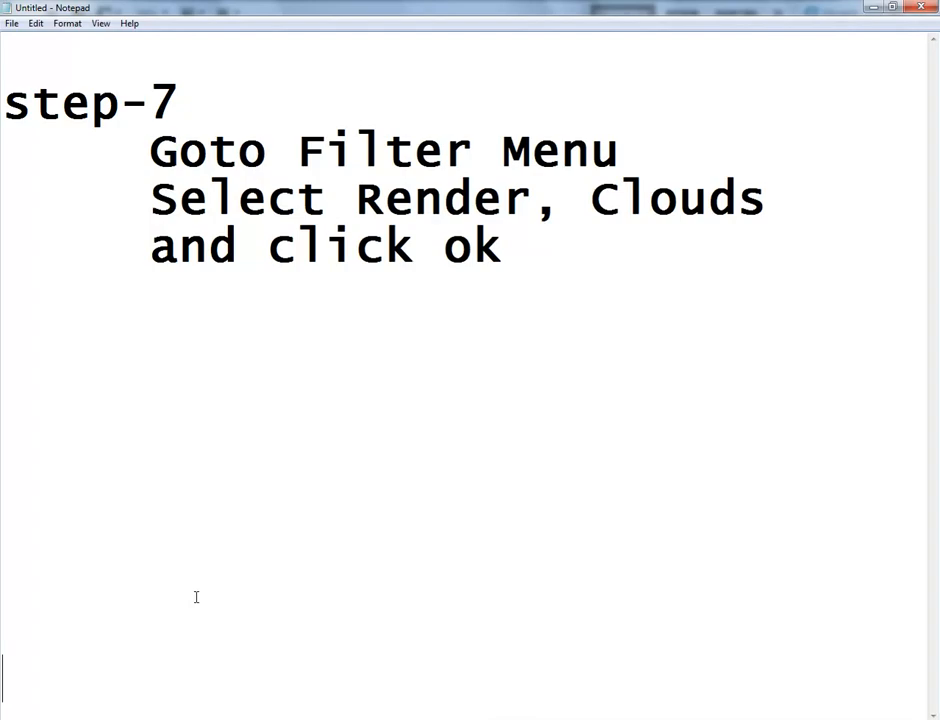
key("alt+Tab")
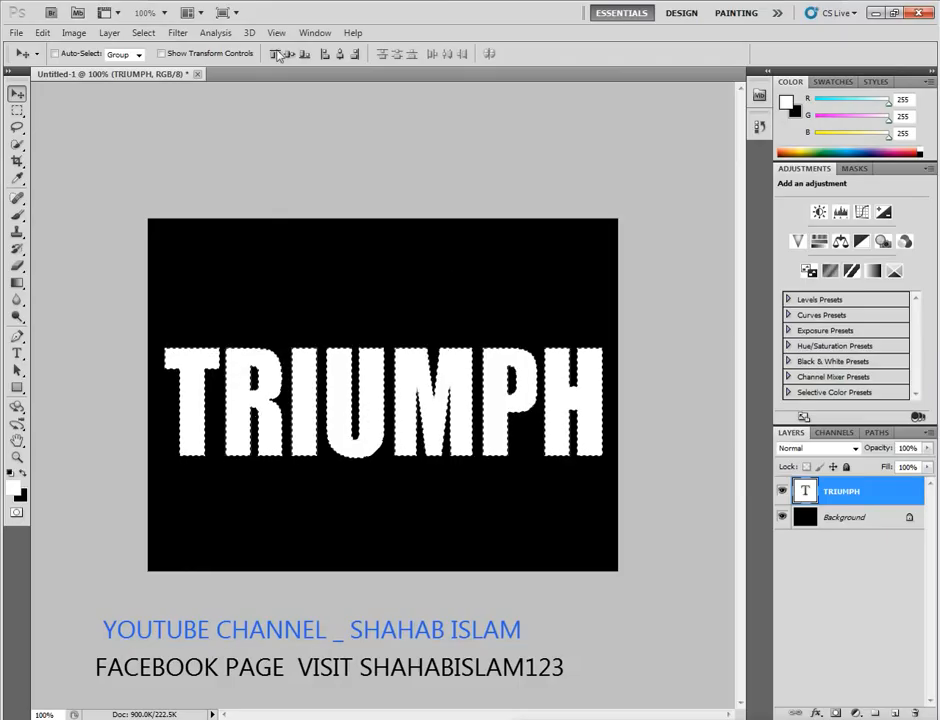
left_click(188, 38)
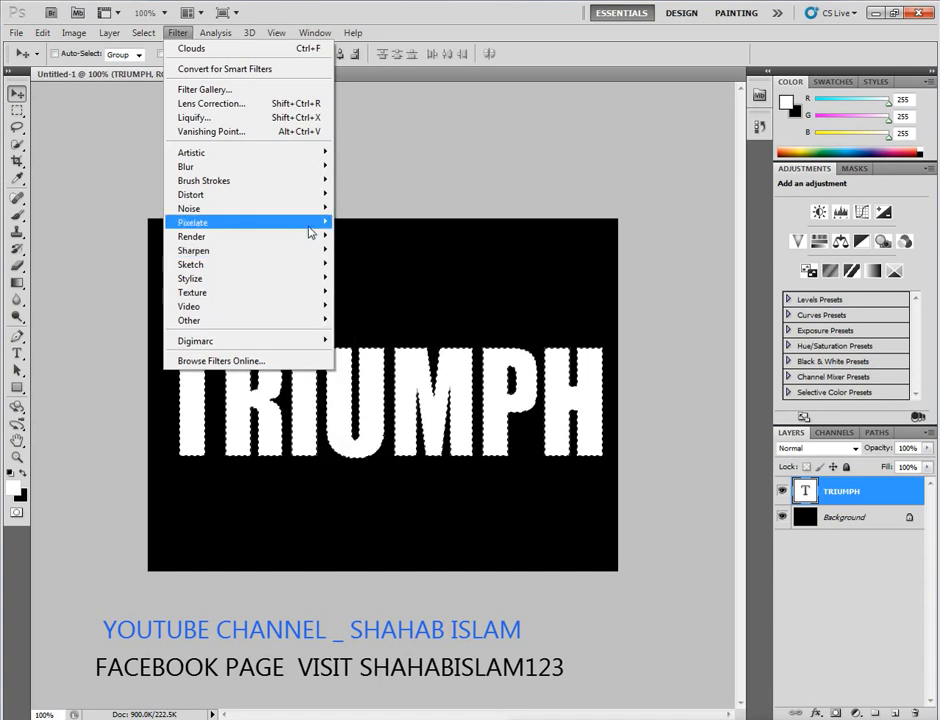
left_click(438, 288)
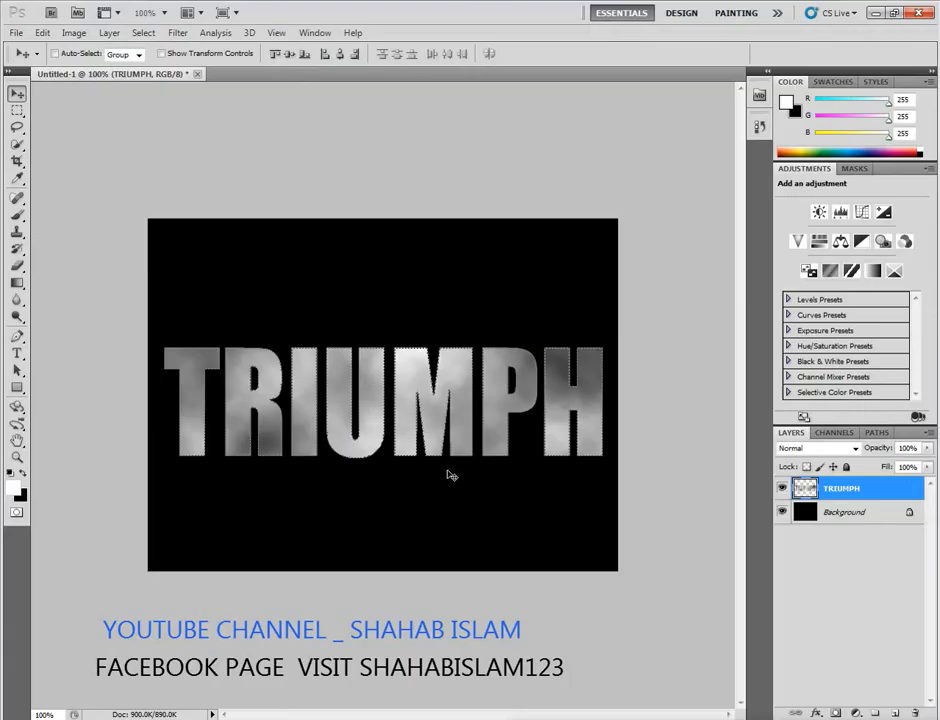
Apply the Glass distort filter to the letters with distortion 20, smoothness 3, Tiny Lens texture and 57% scaling.
left_click(177, 32)
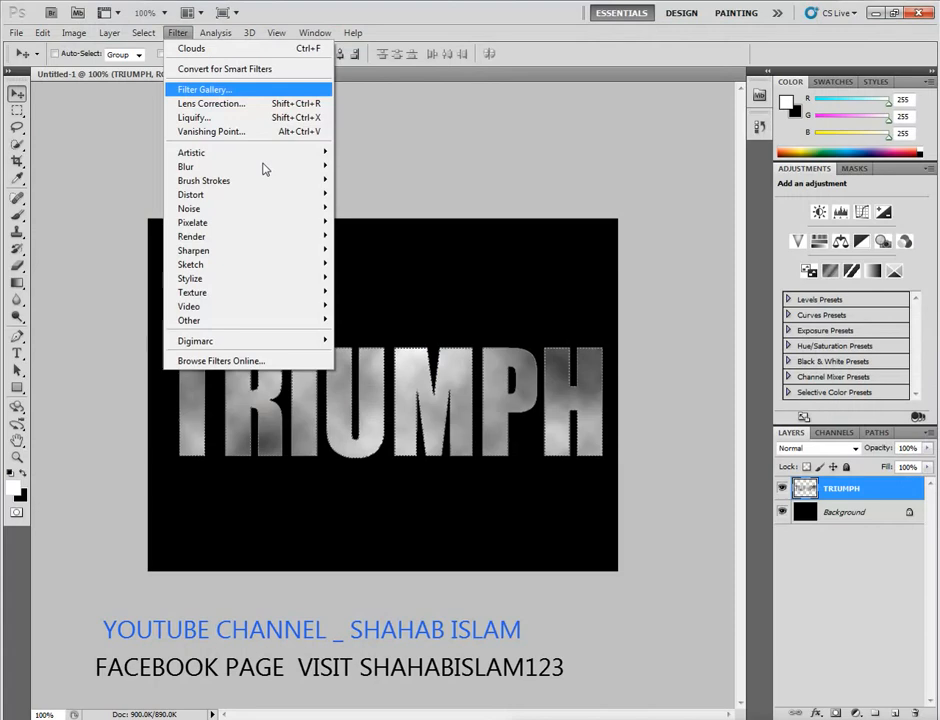
key("Return")
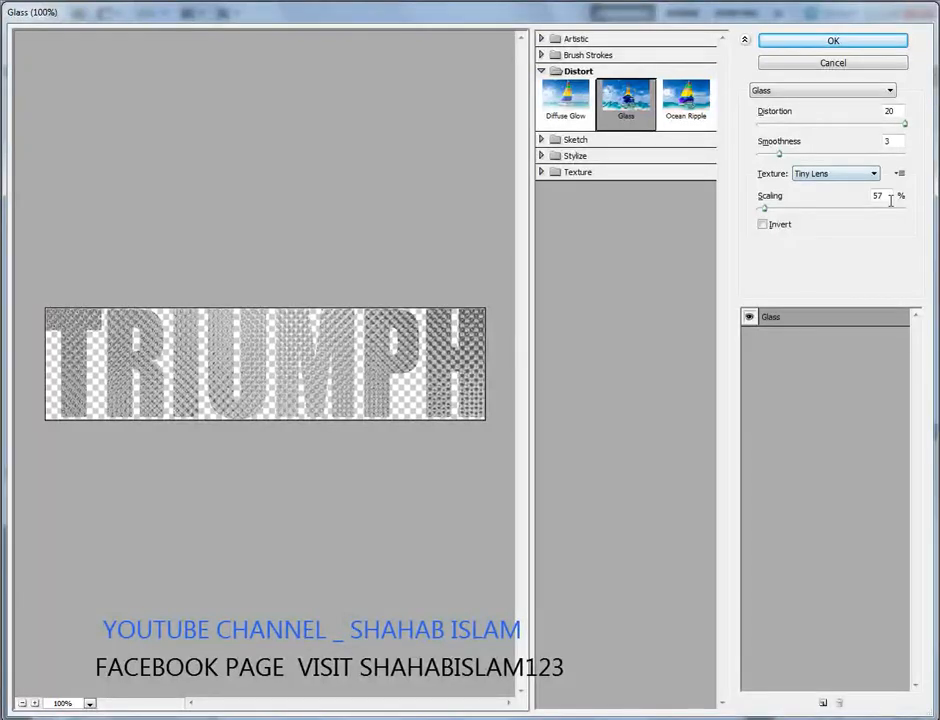
left_click(830, 42)
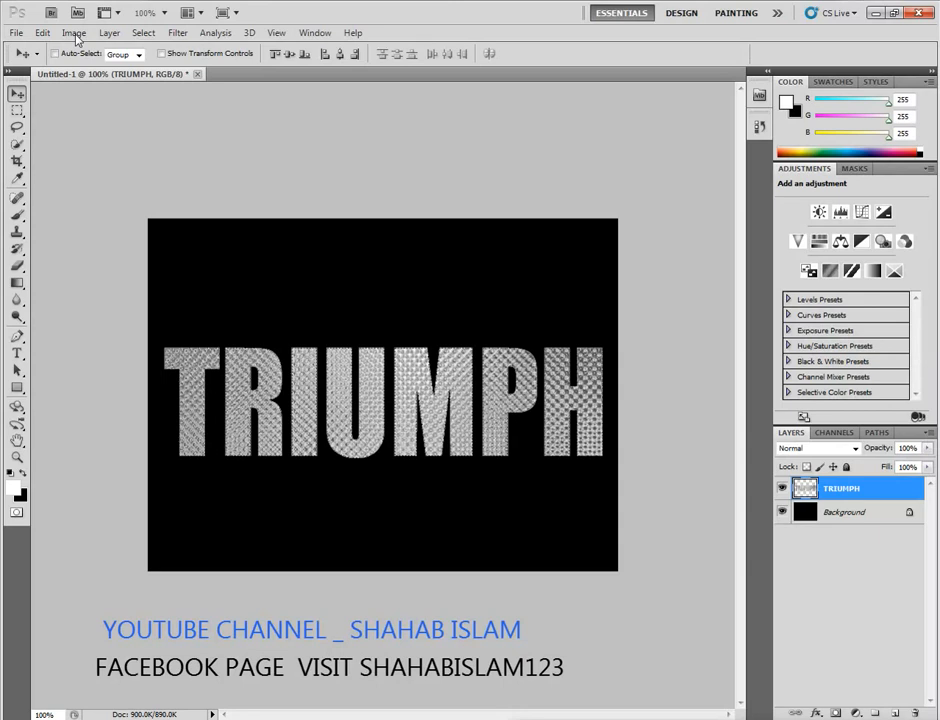
Adjust the letters with Brightness/Contrast, setting brightness to 59 and raising the contrast.
left_click(75, 33)
mouse_move(120, 67)
left_click(285, 68)
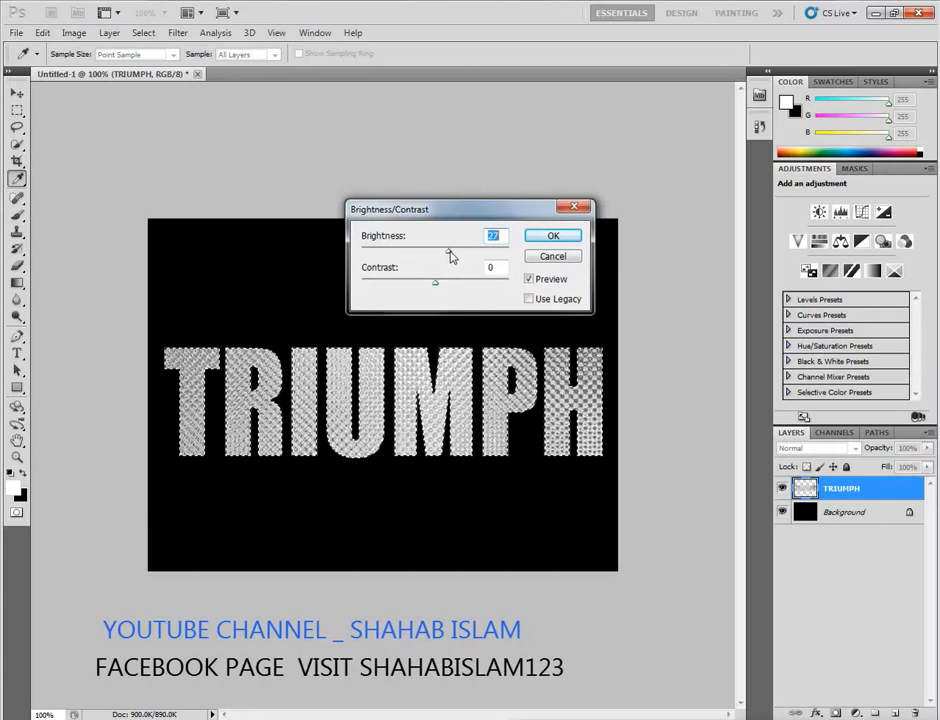
left_click_drag(449, 251, 463, 251)
left_click_drag(435, 283, 451, 287)
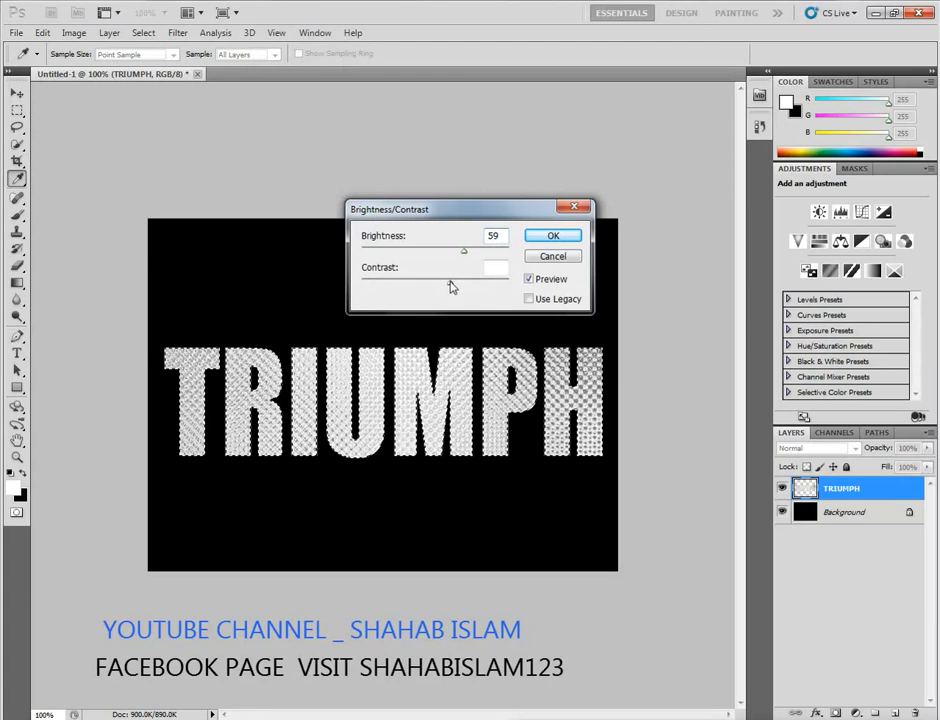
left_click(553, 236)
Clear the letter selection and merge the TRIUMPH layer with the Background.
key("v")
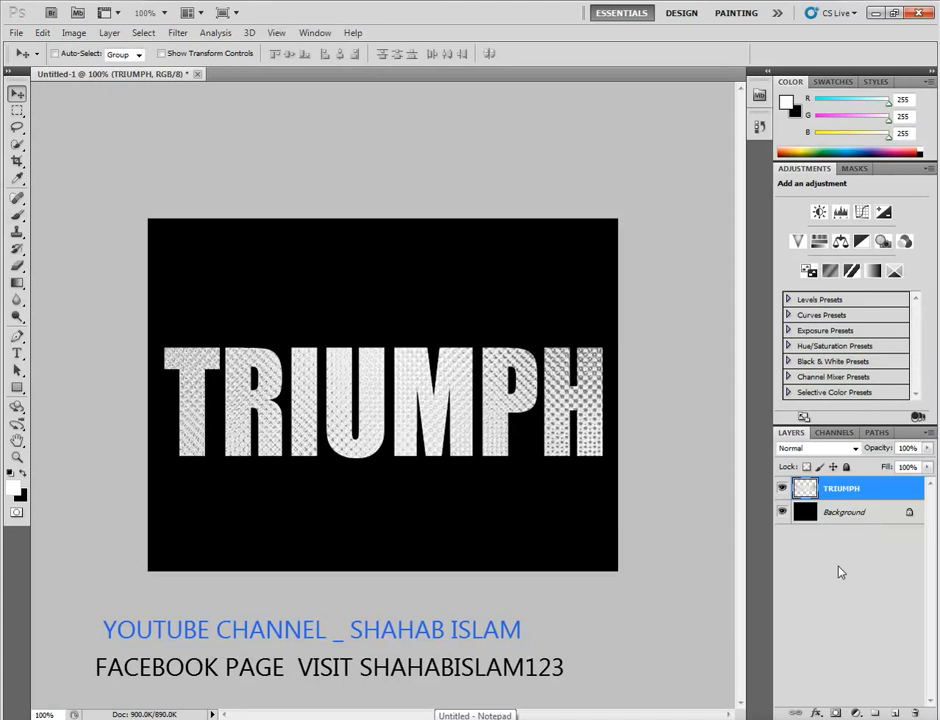
key("ctrl+shift+e")
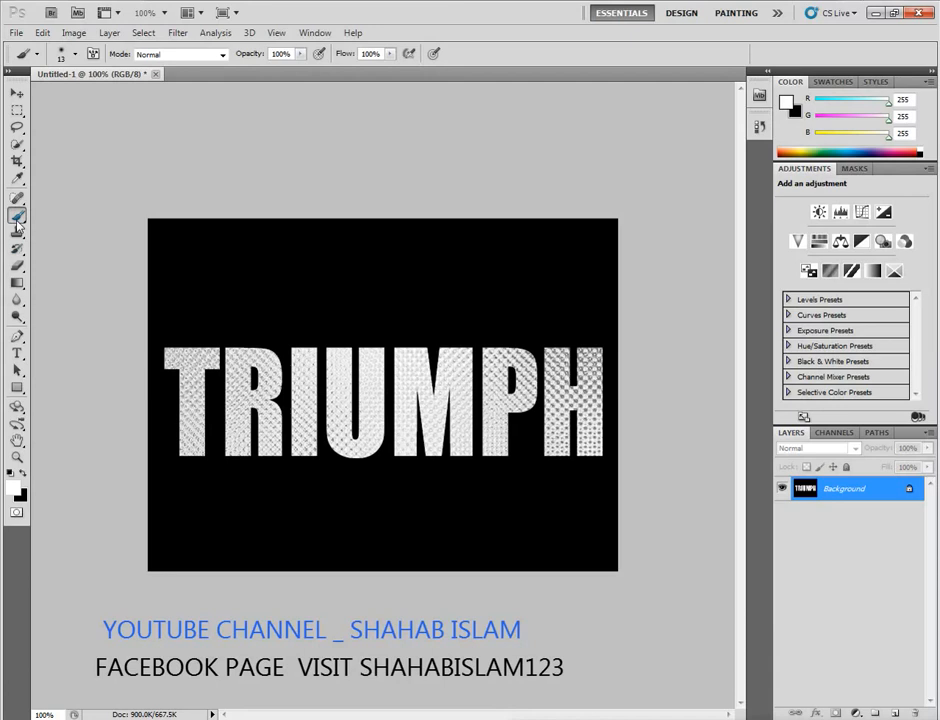
Replace the Brush tool's presets with the Assorted Brushes set and enlarge the brush picker to show all of them.
left_click(76, 55)
left_click(185, 79)
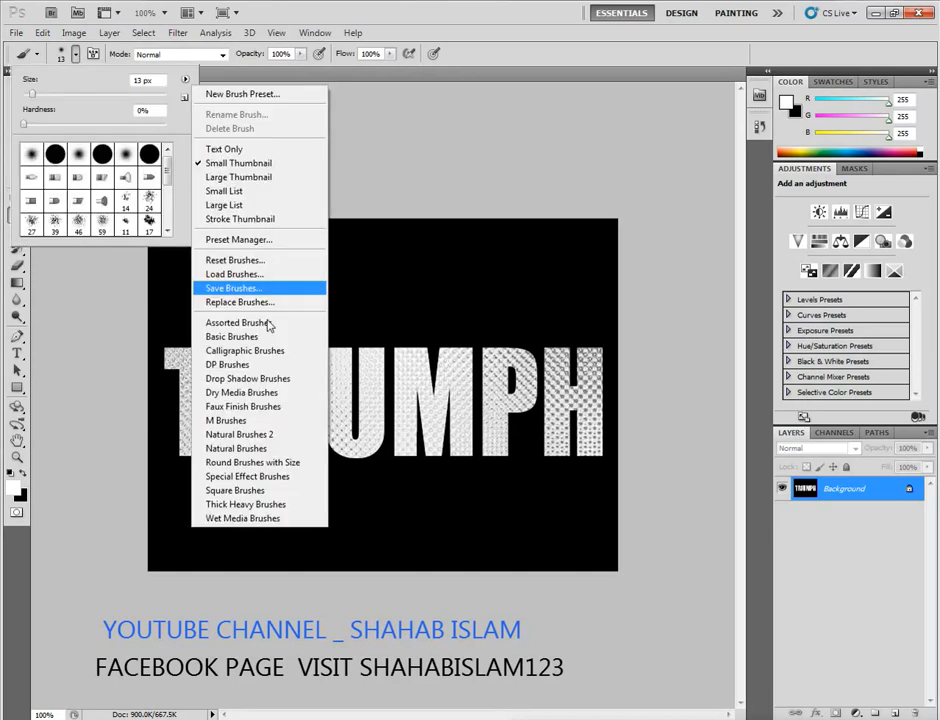
left_click(270, 324)
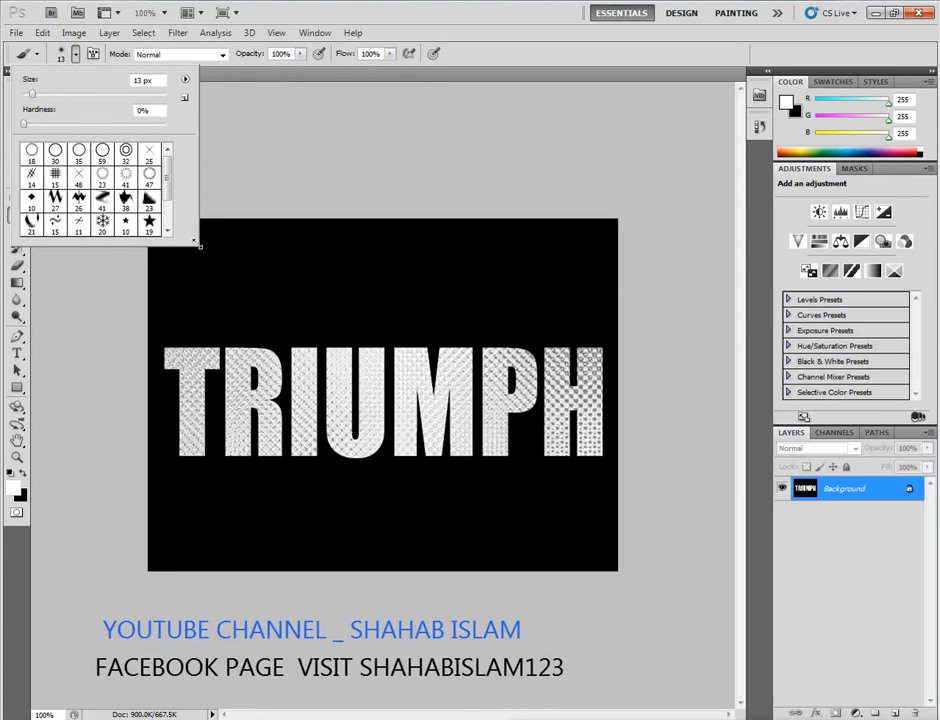
left_click_drag(198, 244, 487, 439)
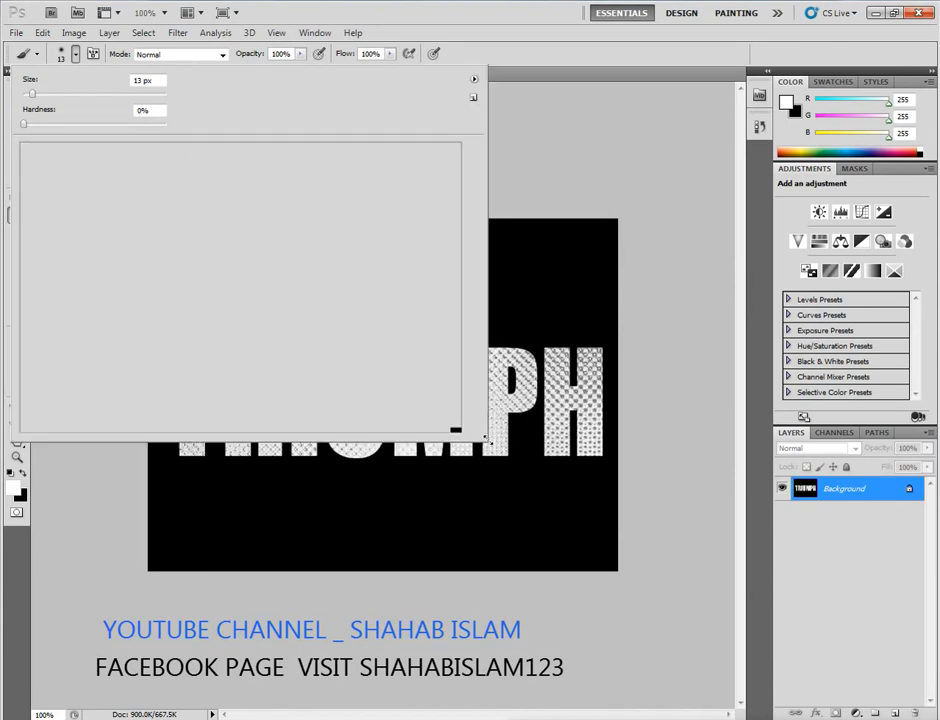
left_click_drag(487, 438, 487, 438)
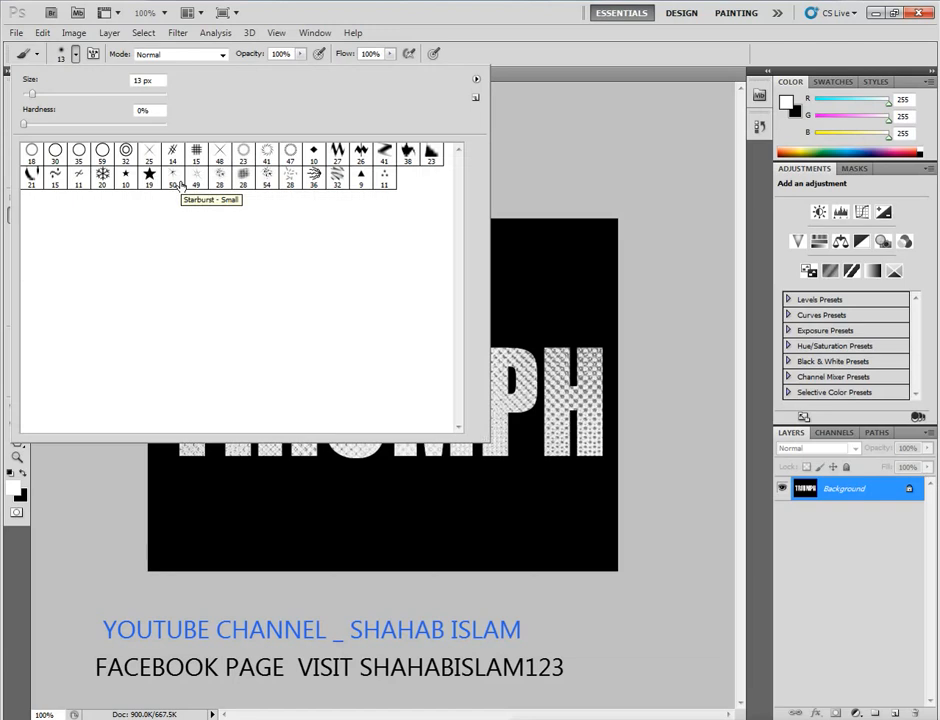
Choose the Starburst - Small brush, enlarge it to 125 px and stamp sparkles on the T's upper left corner and lower right foot.
left_click(178, 183)
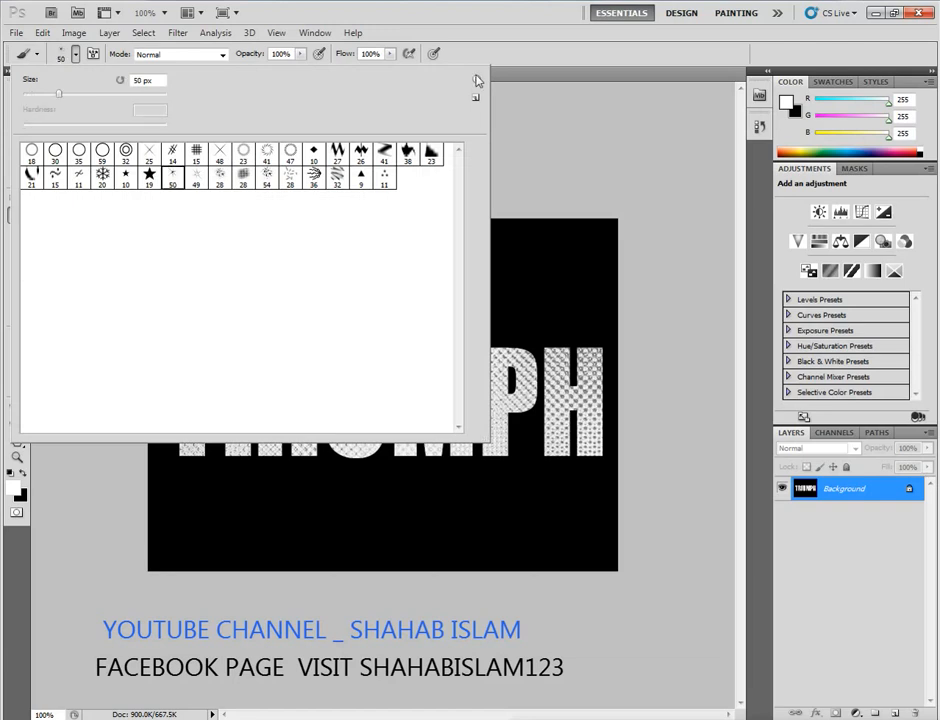
key("Return")
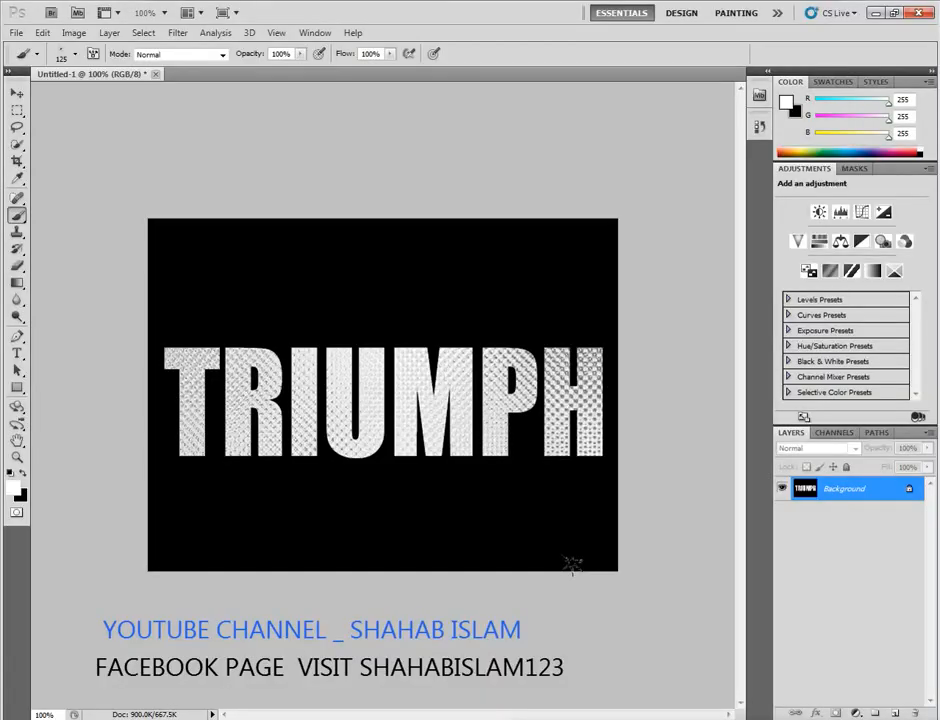
key("ctrl+plus")
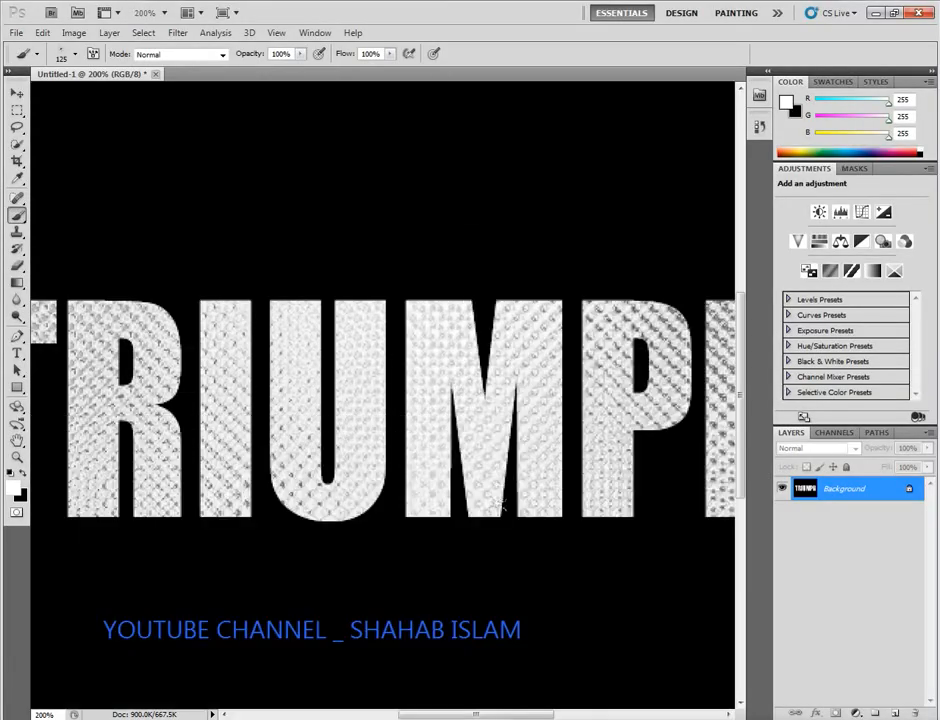
left_click_drag(277, 514, 497, 535)
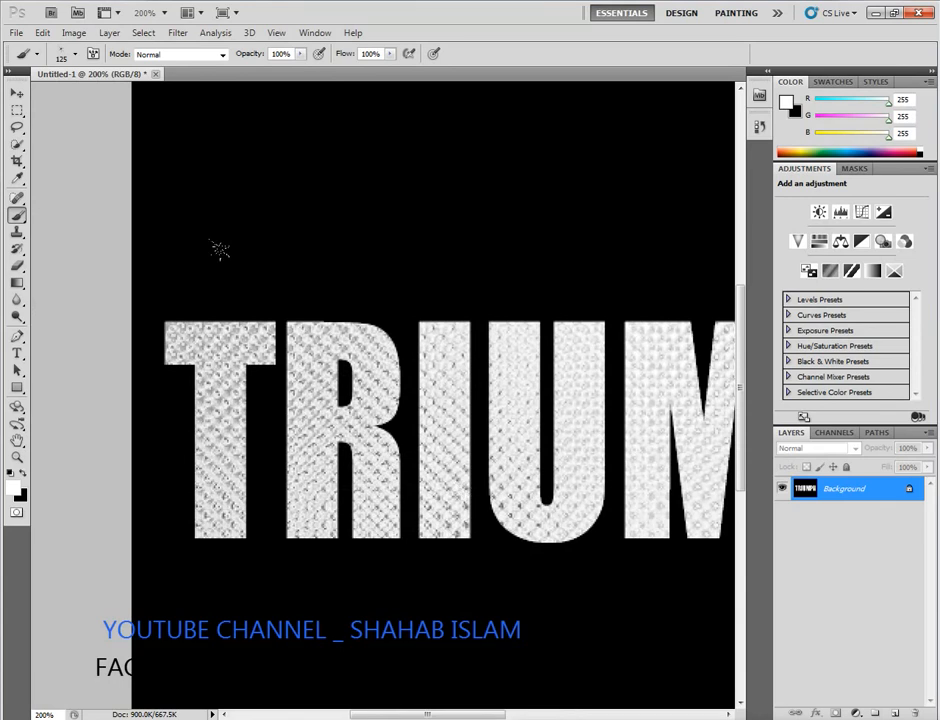
left_click(166, 318)
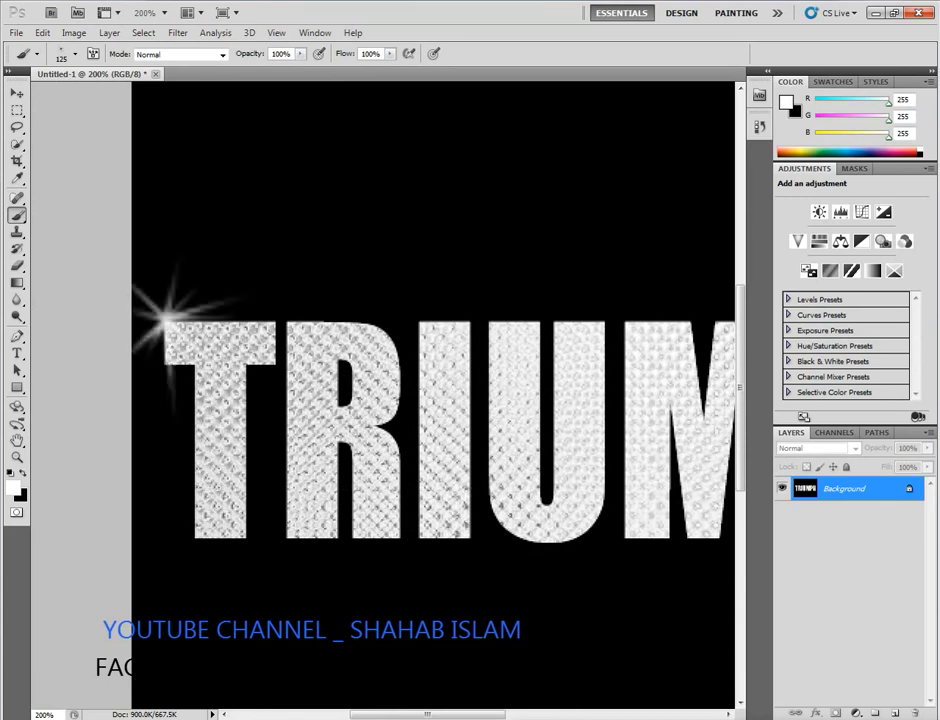
left_click(245, 533)
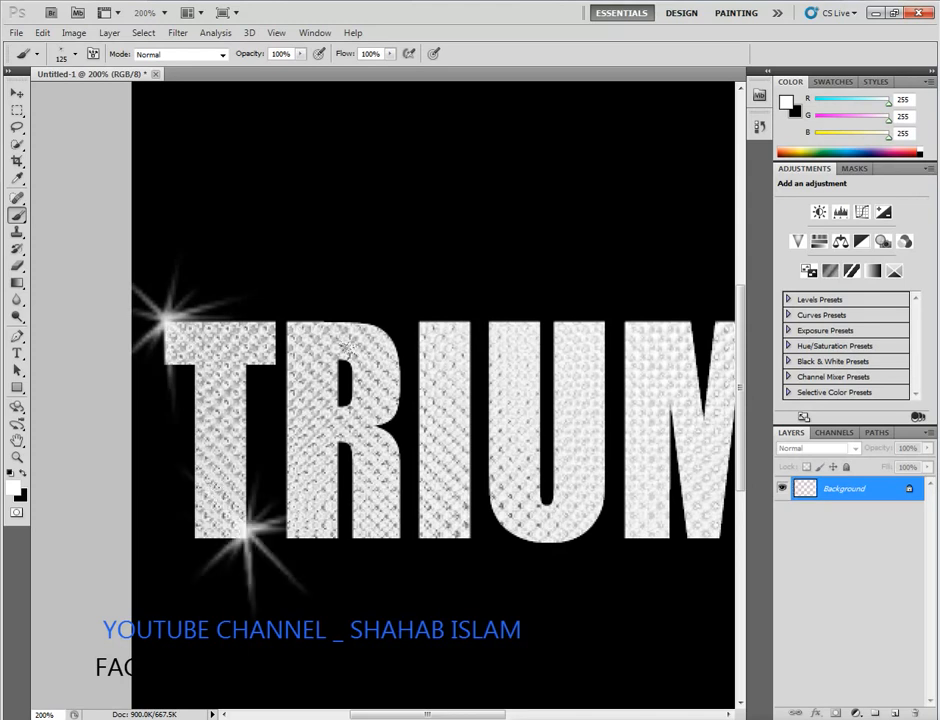
Stamp an 80 px starburst on the I's upper left corner and a 50 px one on the R's lower right foot.
key("bracketleft")
key("bracketleft")
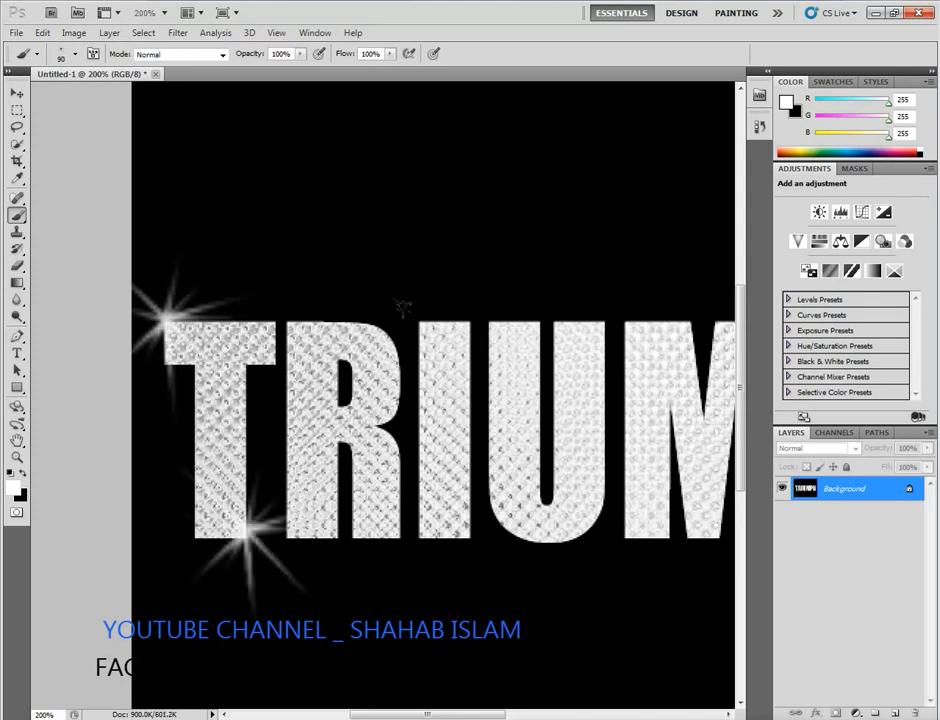
key("bracketleft")
left_click(417, 316)
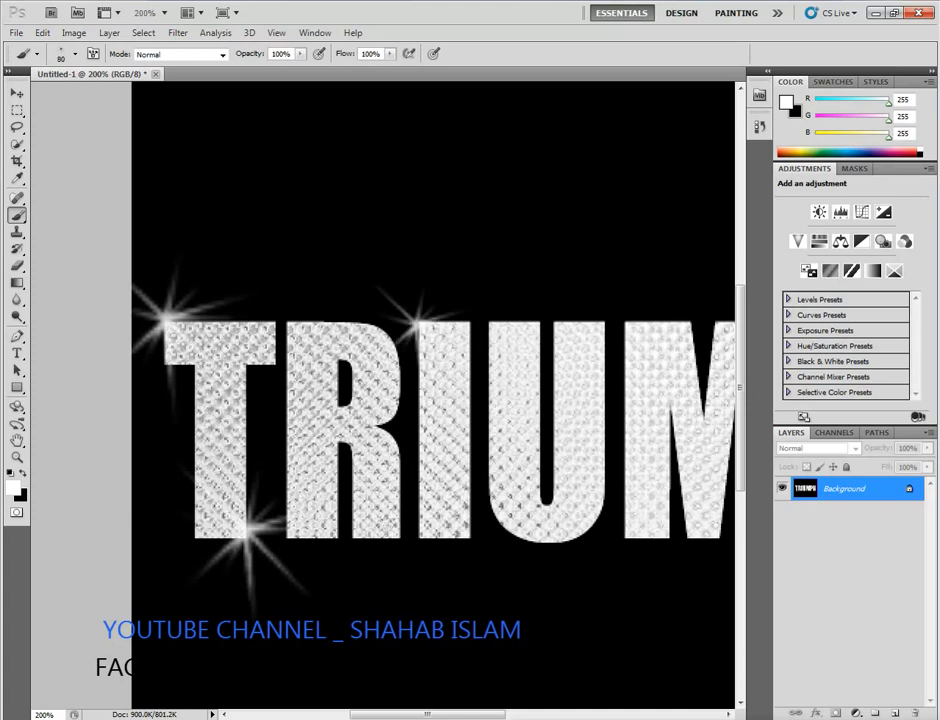
key("bracketleft")
key("bracketleft")
key("bracketleft")
left_click(401, 547)
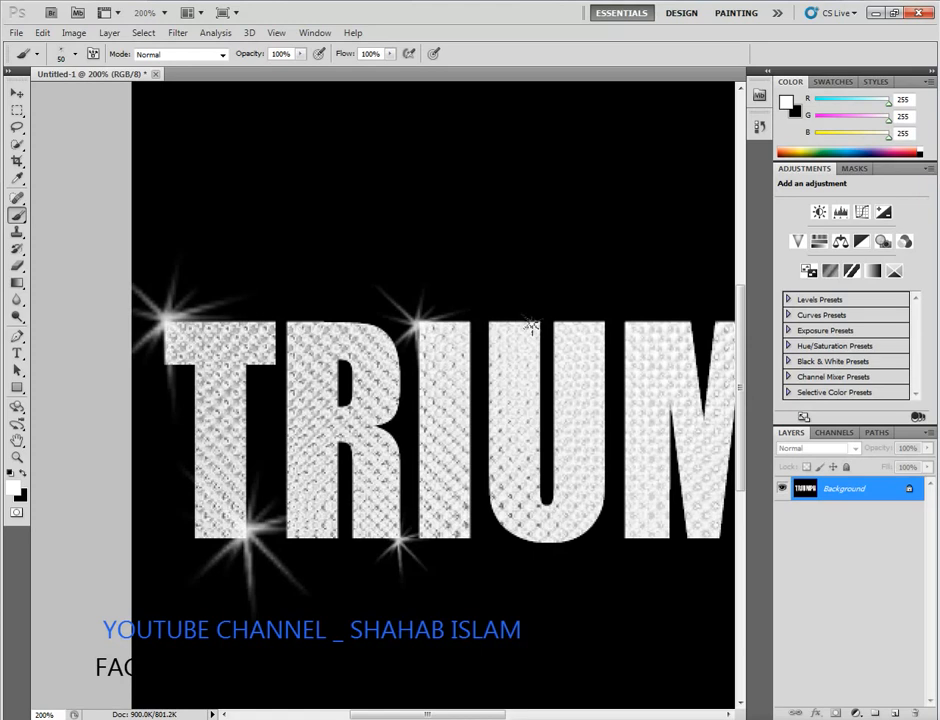
Stamp starbursts of 40 to 60 px along the U's top edge, on its lower right curve and on the R's upper left corner.
key("bracketleft")
left_click(533, 322)
left_click(572, 554)
key("bracketright")
key("bracketright")
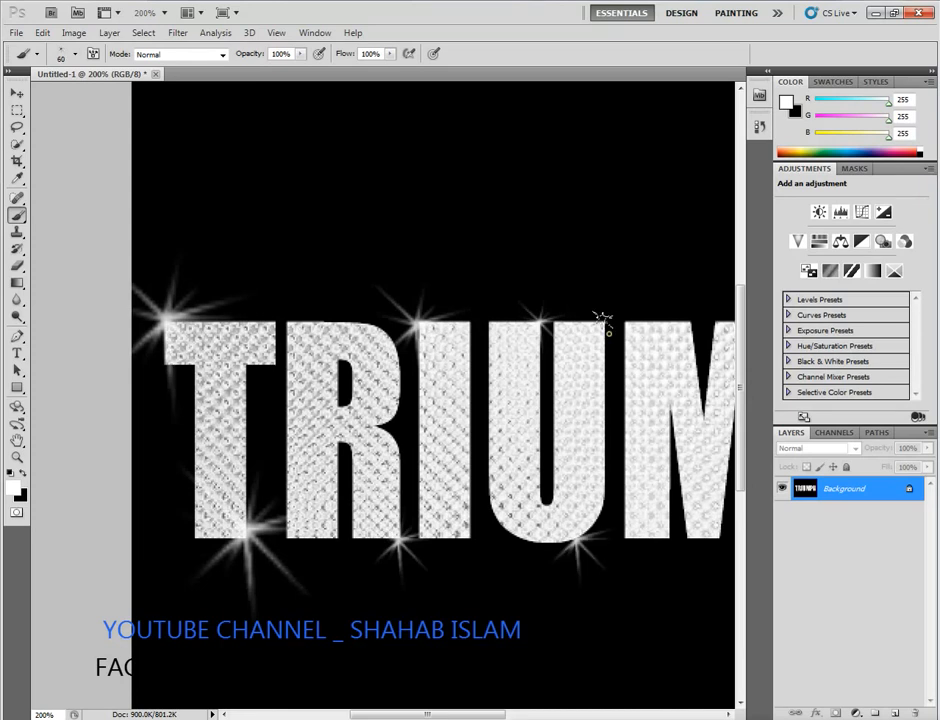
left_click_drag(603, 319, 573, 405)
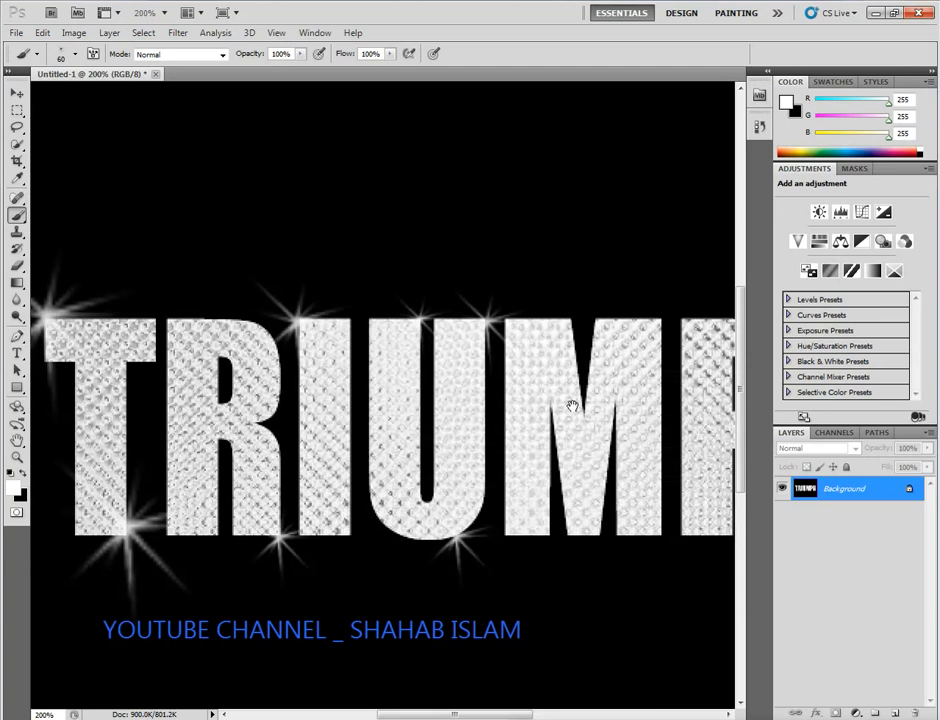
left_click_drag(572, 405, 440, 304)
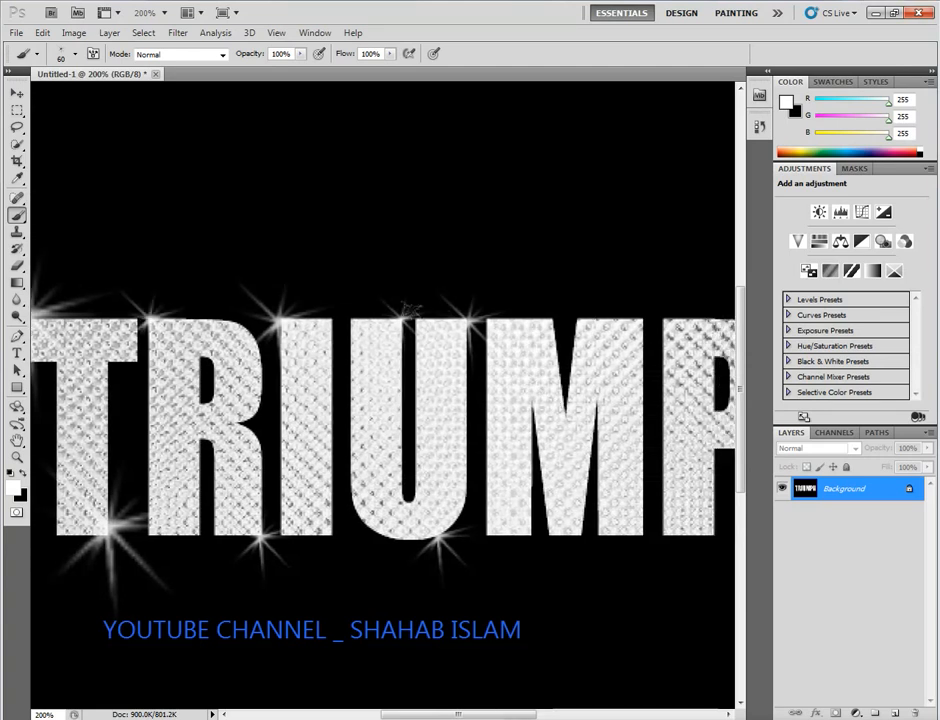
left_click(420, 313)
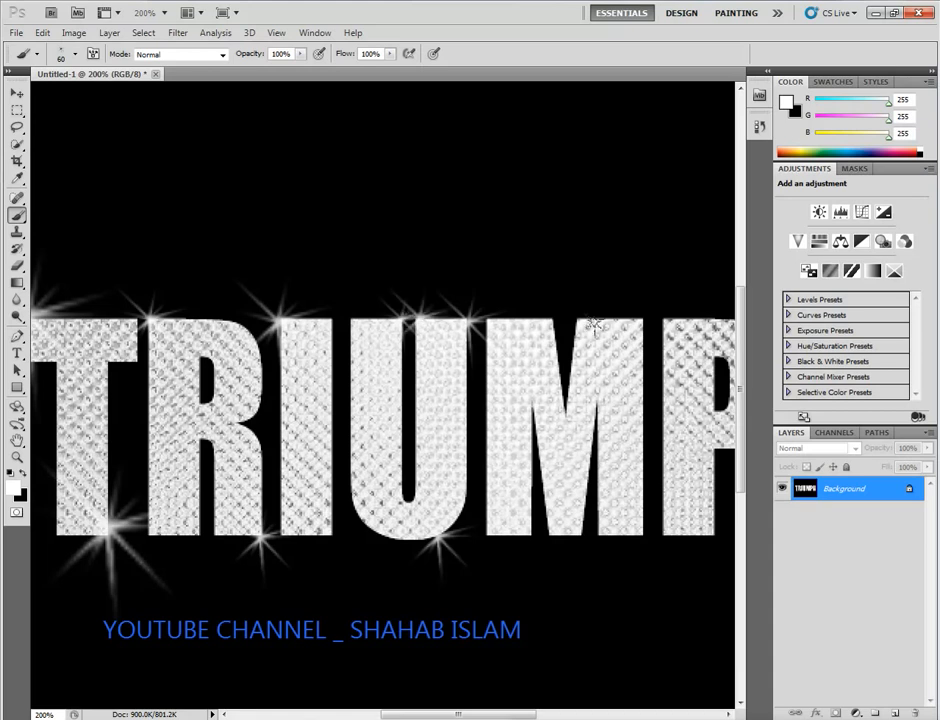
Reduce the brush to 40 px and stamp starbursts on the M's upper right corner and beside its top notch.
key("bracketleft")
key("bracketleft")
left_click(642, 320)
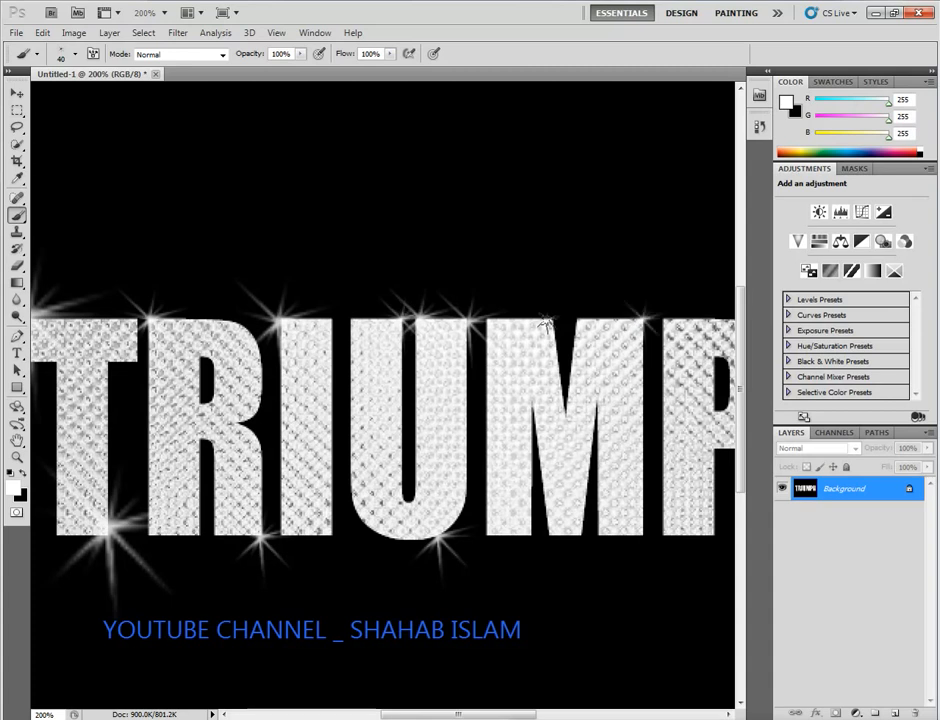
left_click(545, 323)
Enlarge the brush to 70 px and stamp two starbursts on the M's bottom edge.
key("bracketright")
key("bracketright")
key("bracketright")
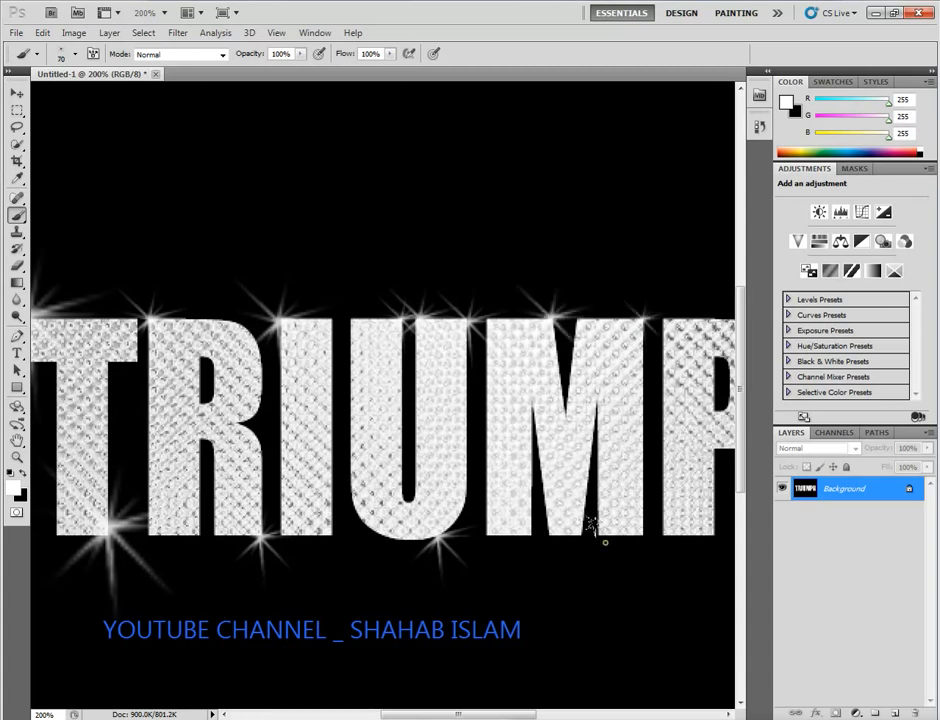
left_click(532, 535)
left_click(600, 536)
Stamp large 125 px starbursts on the M's upper right corner and the H's upper left and lower right corners.
key("space")
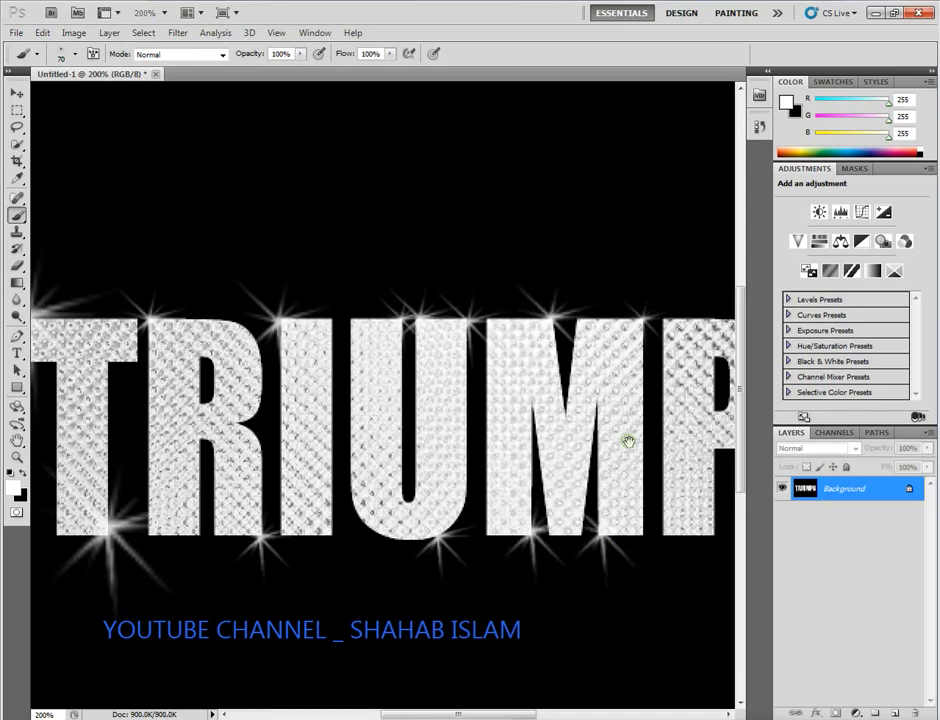
left_click_drag(629, 441, 404, 468)
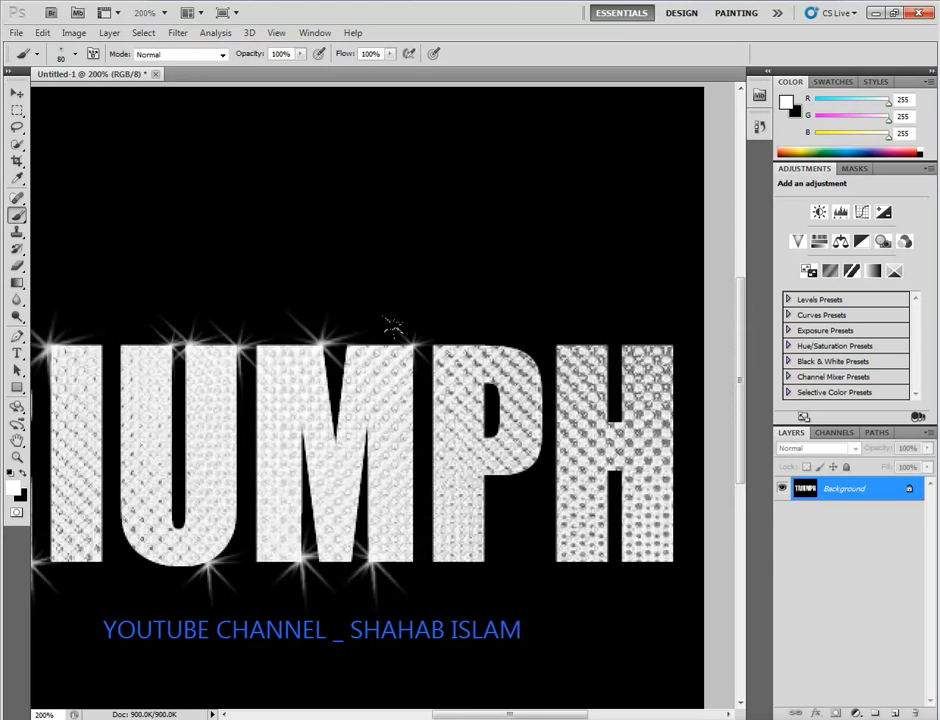
key("bracketright")
key("bracketright")
key("bracketright")
left_click(412, 338)
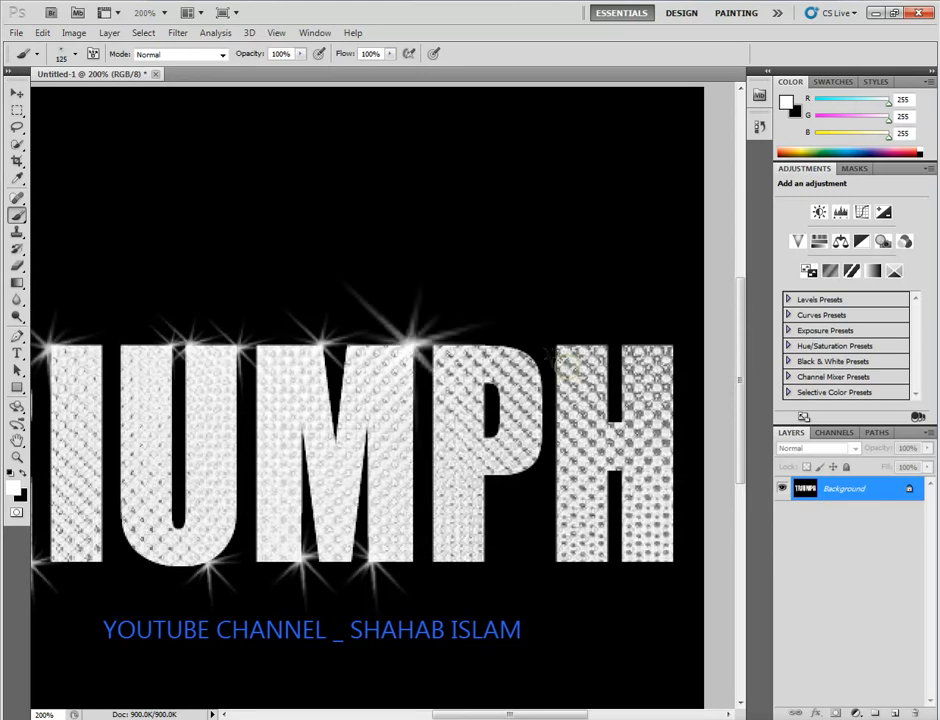
left_click(561, 343)
left_click(676, 556)
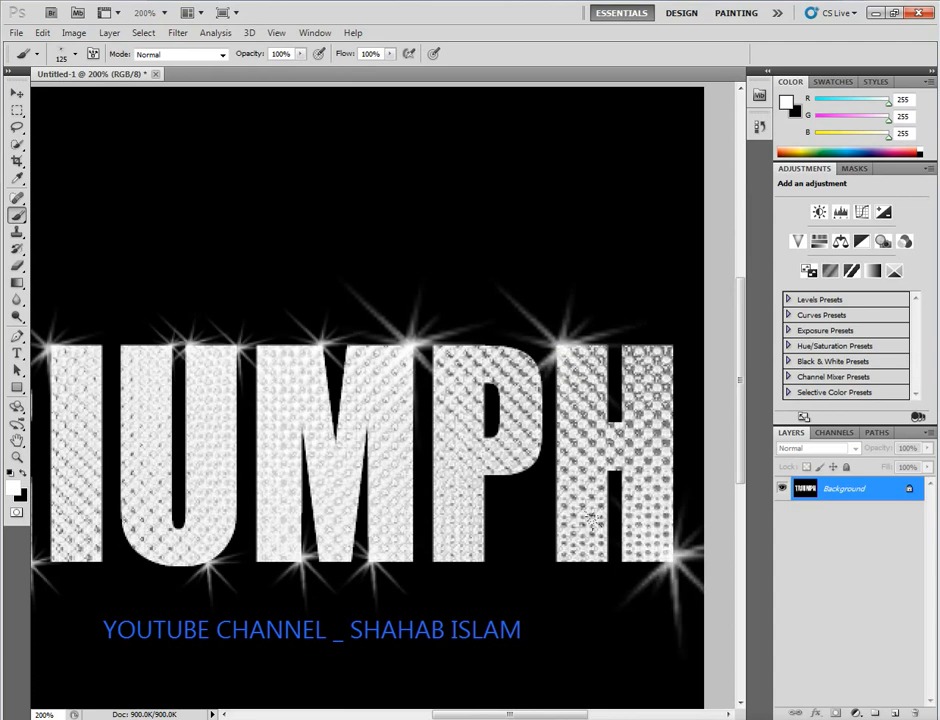
Reduce the brush to 50 px and stamp starbursts on the H's lower left corner and the top of its right stem.
key("bracketleft")
key("bracketleft")
key("bracketleft")
key("bracketleft")
key("bracketleft")
key("bracketleft")
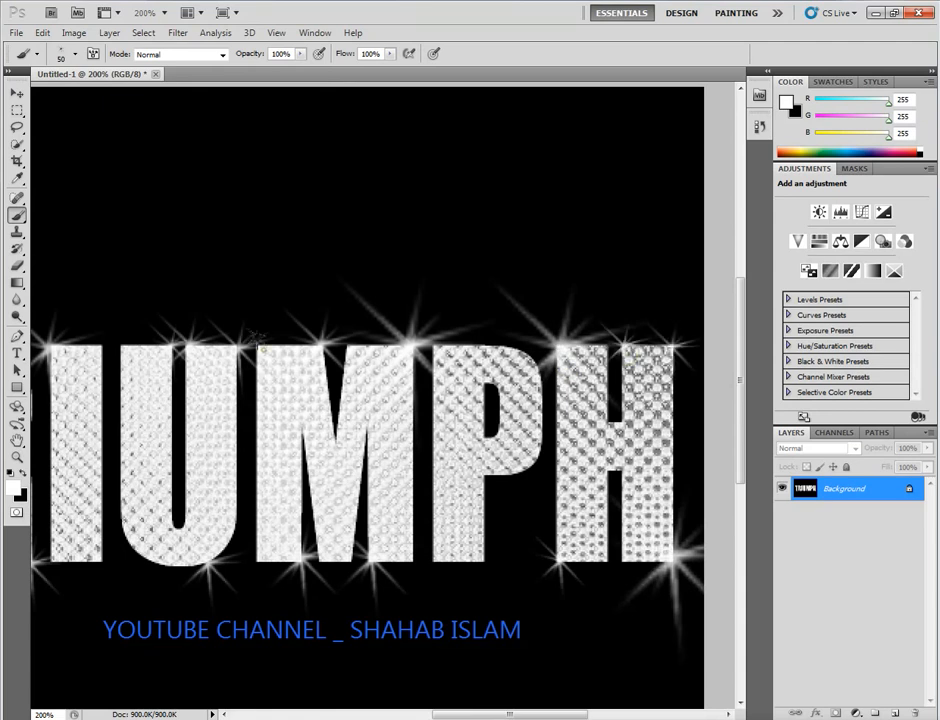
Stamp starbursts on the M's upper left corner and left edge, and on the I's lower right and upper right corners.
left_click_drag(259, 345, 503, 355)
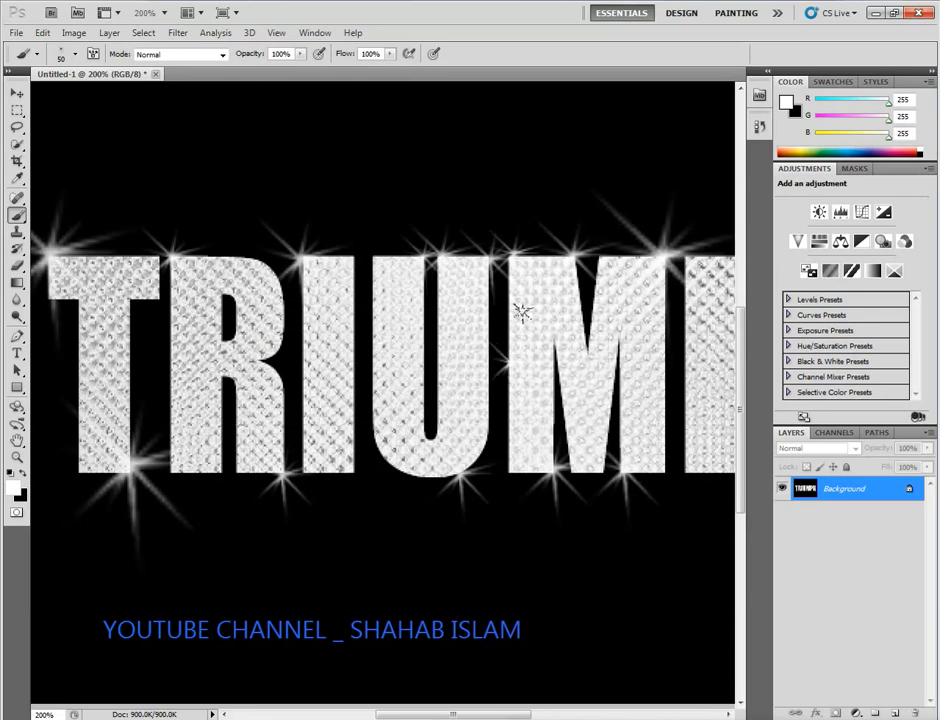
left_click(354, 474)
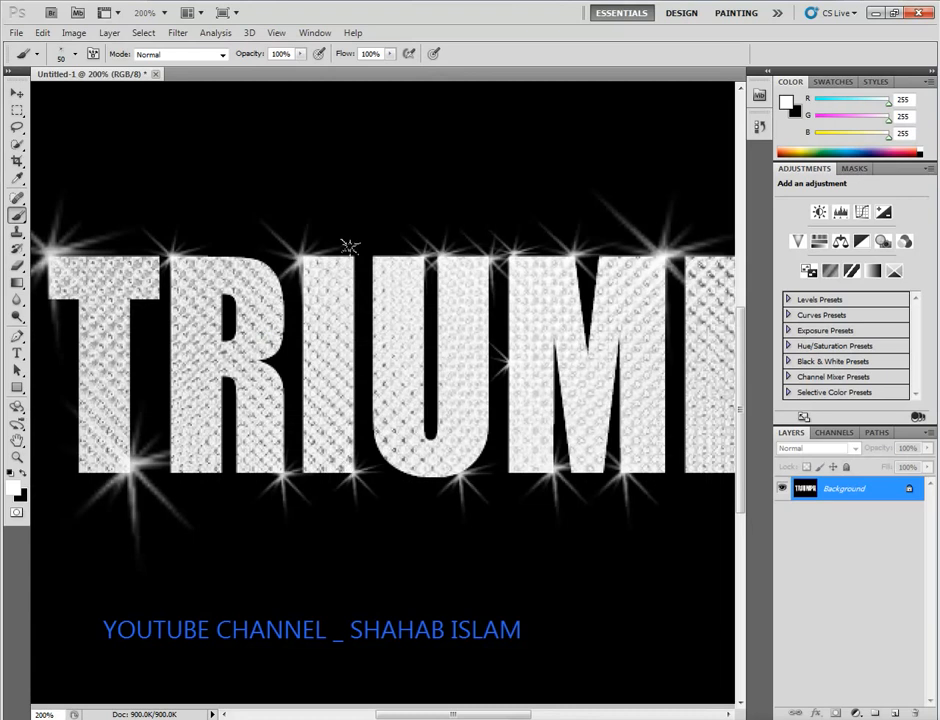
left_click(353, 252)
Enlarge the brush to 90 px and stamp starbursts on the T's lower left foot and the R's left edge.
key("bracketright")
key("bracketright")
key("bracketright")
key("bracketright")
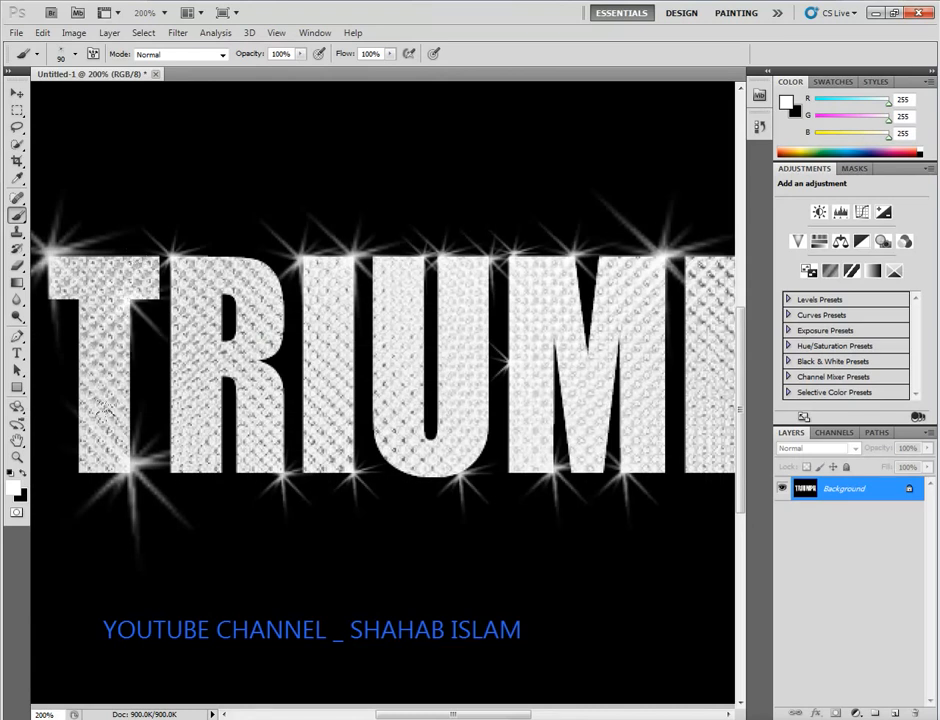
left_click(81, 473)
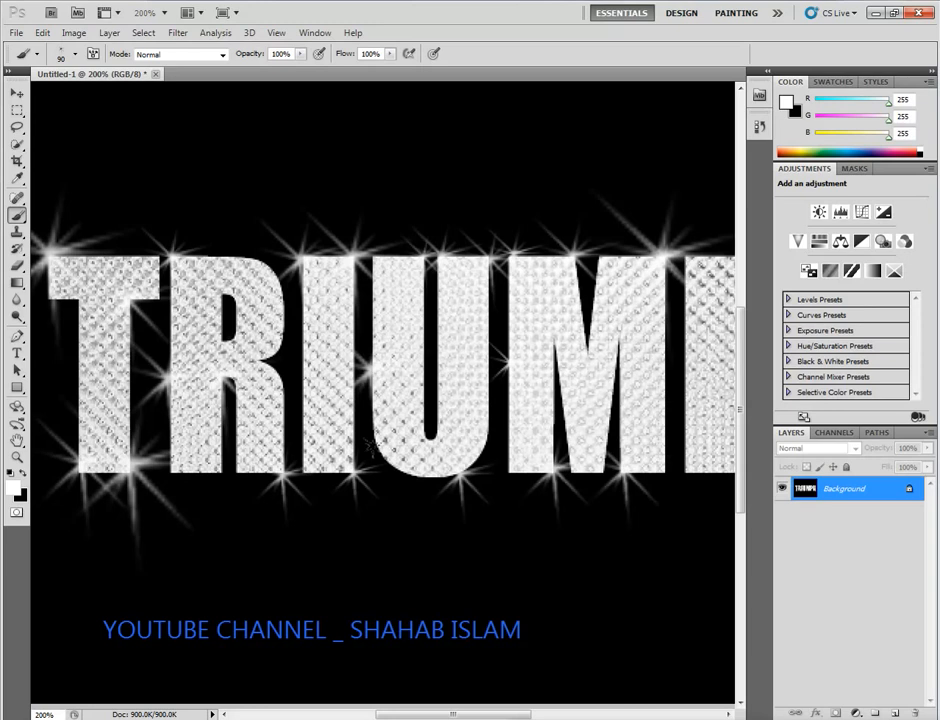
Reduce the brush to 35 px and stamp small starbursts around the U's edges and inside the M's top notch.
key("bracketleft")
key("bracketleft")
key("bracketleft")
key("bracketleft")
key("bracketleft")
key("bracketleft")
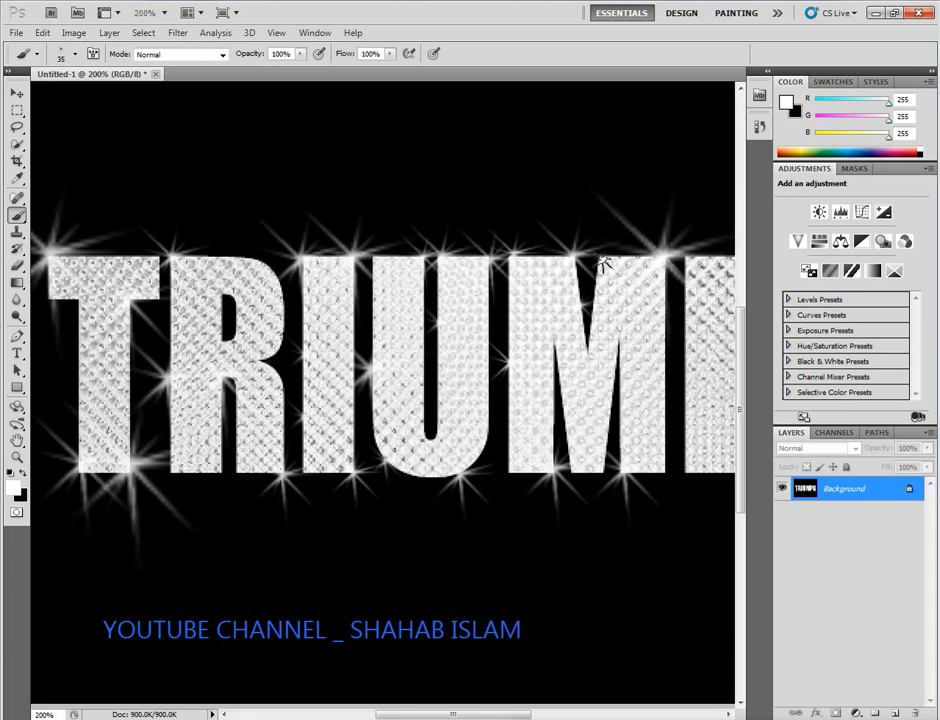
left_click_drag(604, 263, 151, 270)
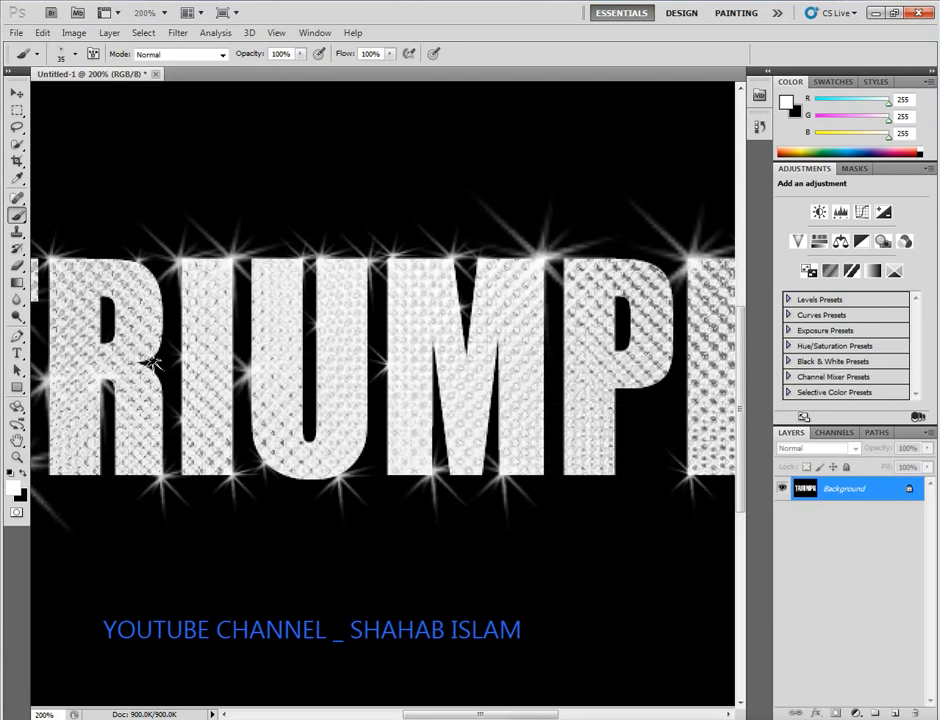
Stamp a 70 px starburst under the P's bowl and more starbursts on the P's base and the M's right edge, ending at 60 px.
key("bracketright")
key("bracketright")
key("bracketright")
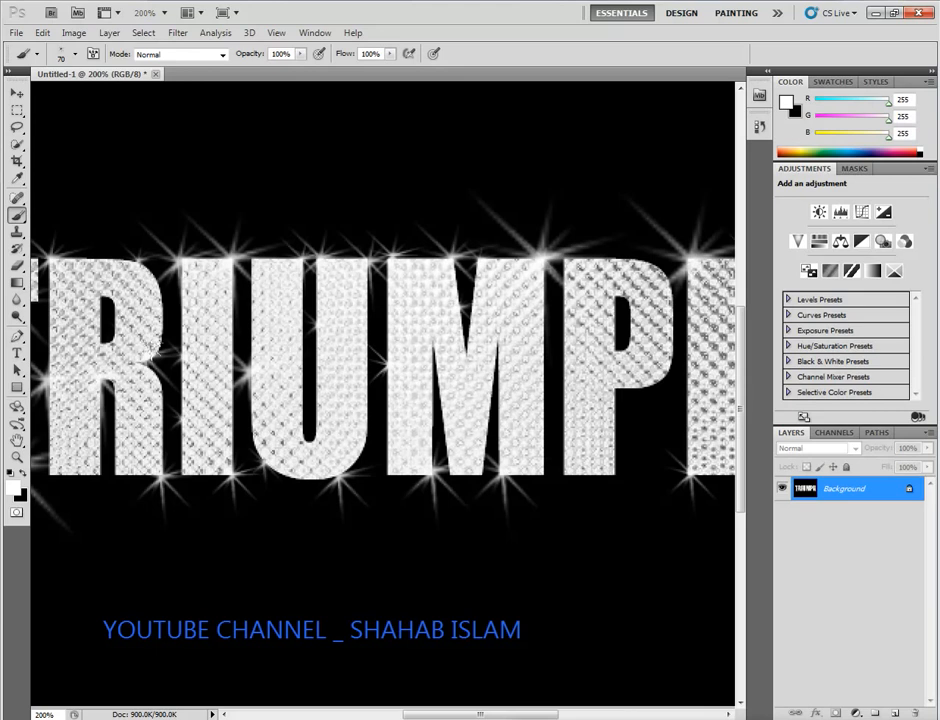
left_click(615, 390)
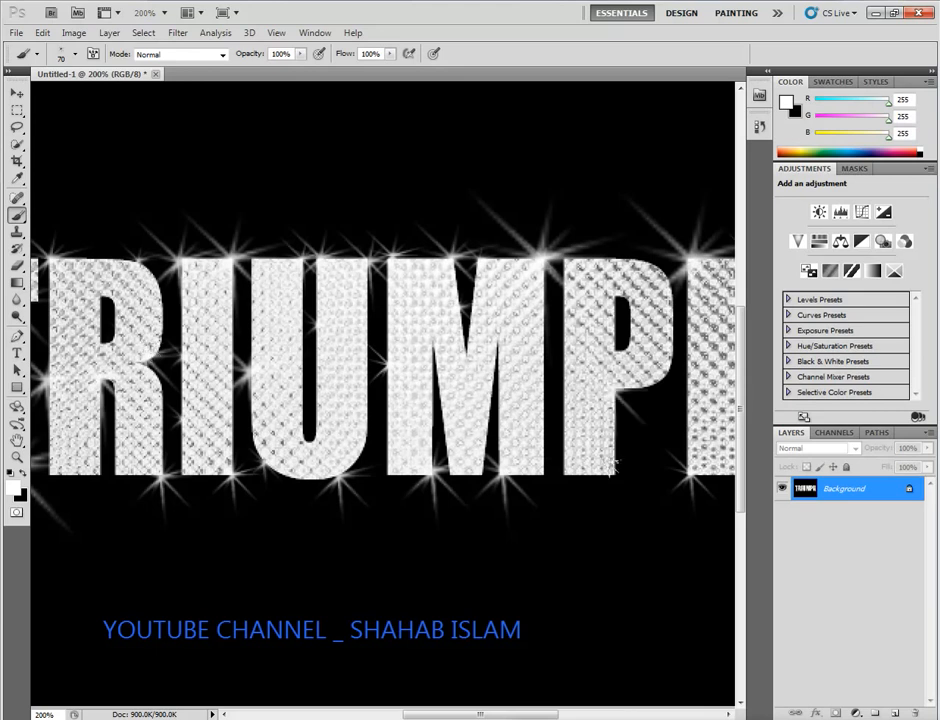
key("bracketleft")
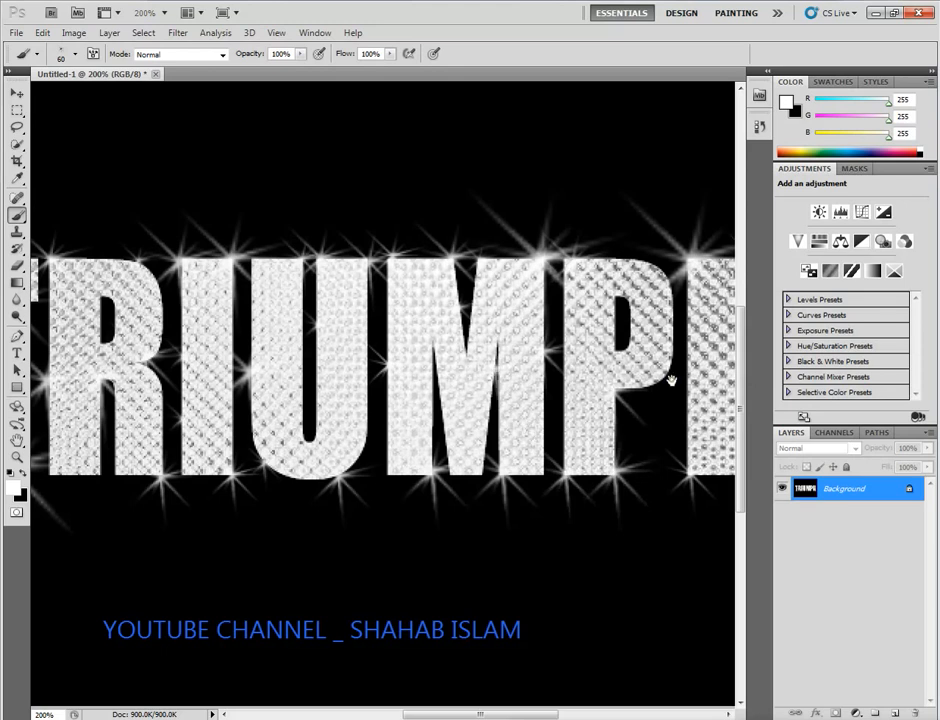
left_click_drag(670, 380, 575, 430)
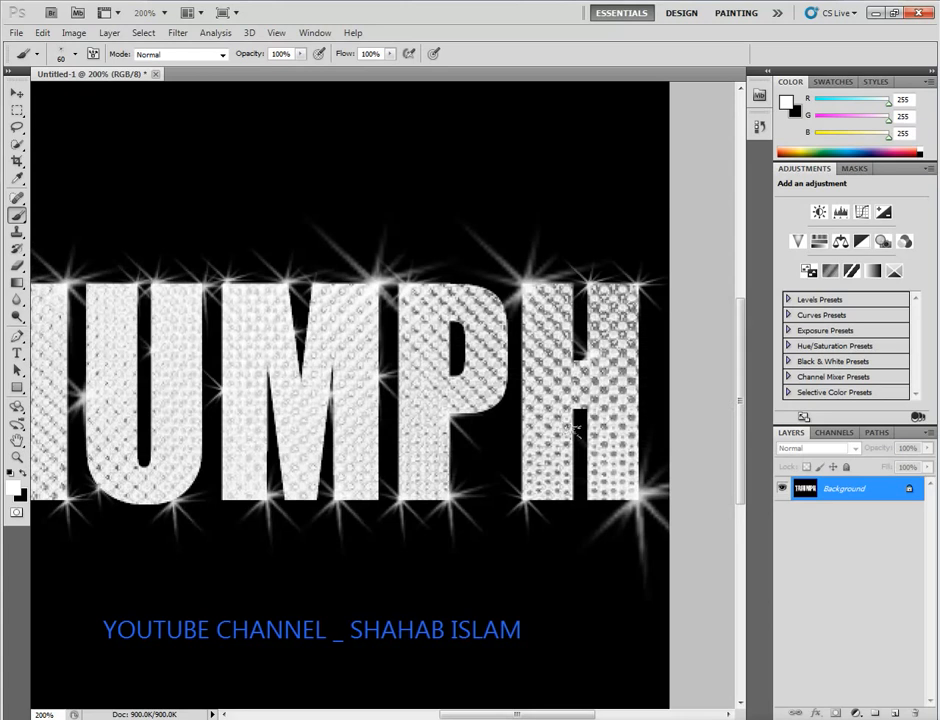